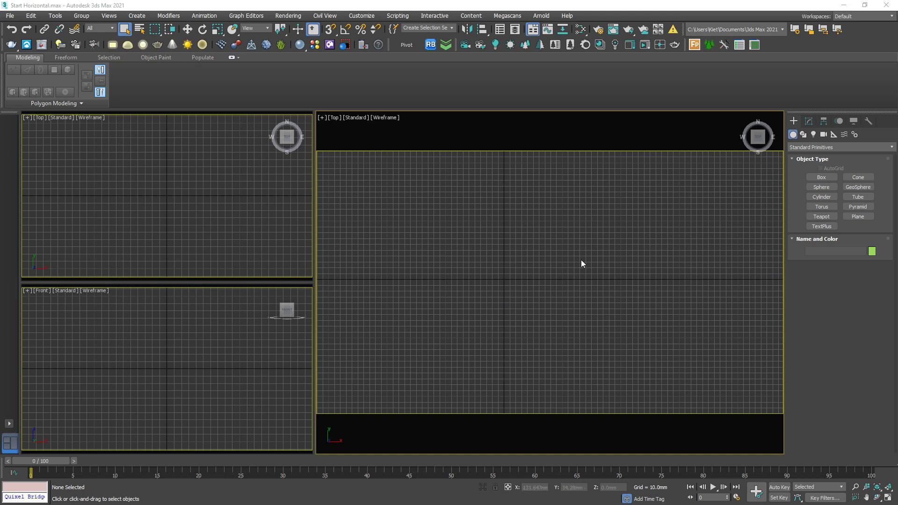
Draw Teapot001 at the centre of the Top viewport and give it a 200 mm radius.
click(821, 216)
drag(514, 263, 580, 268)
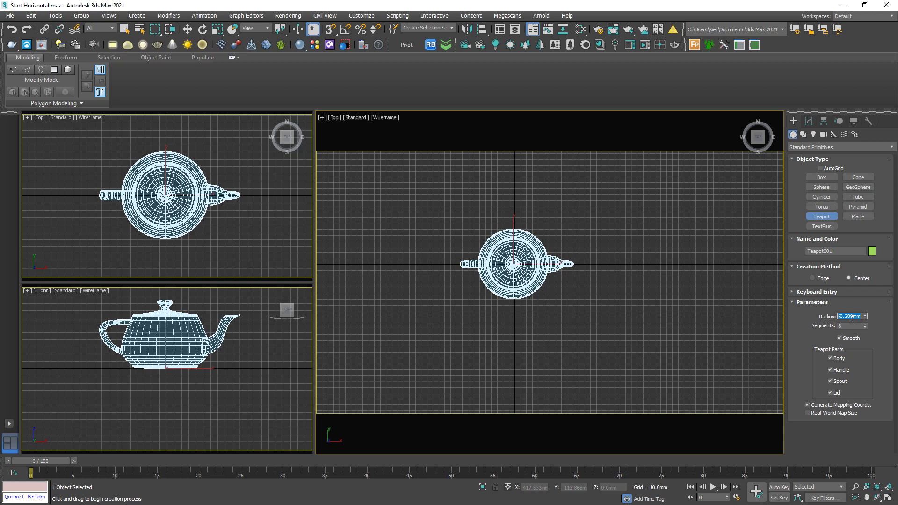
text(2)
key(BackSpace)
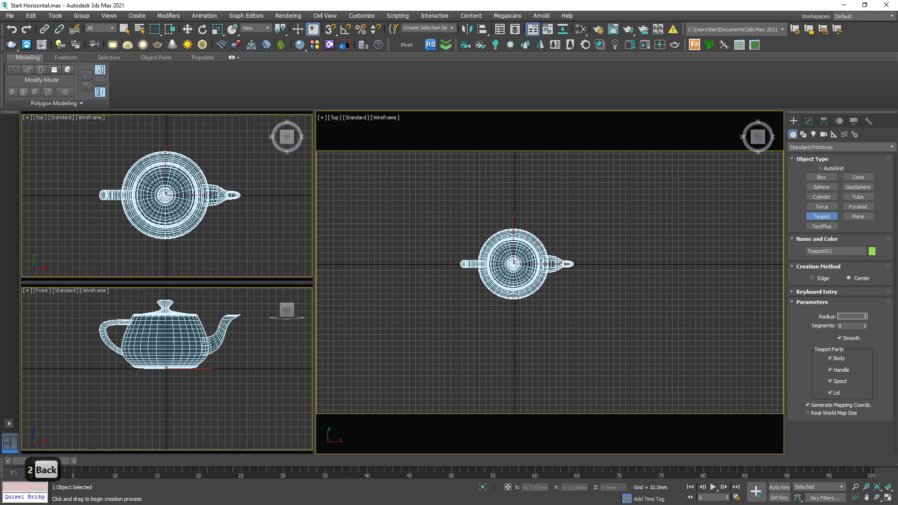
text(200)
key(Return)
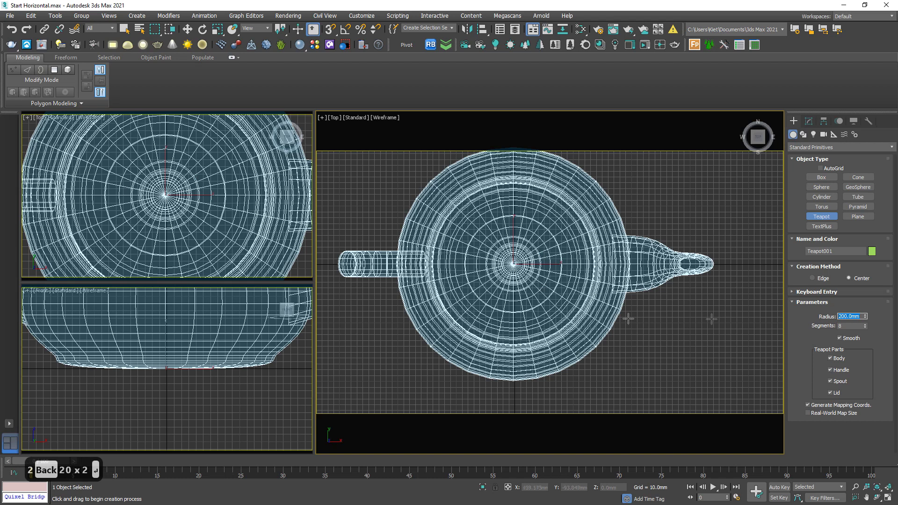
scroll(627, 318, down, 6)
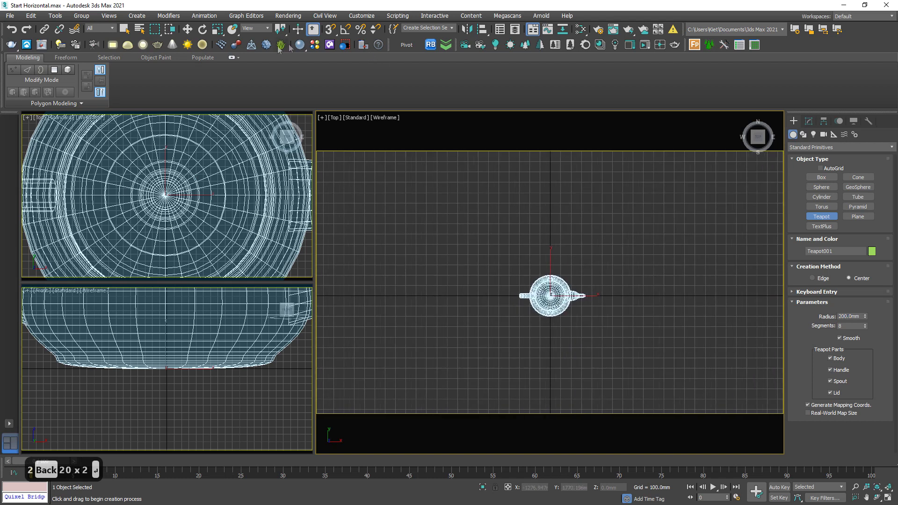
click(124, 29)
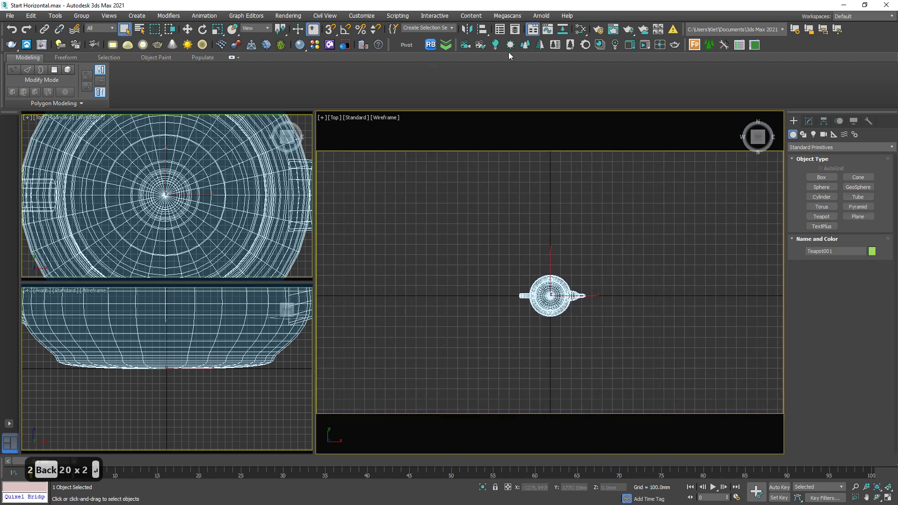
Place a 20 mm sphere CoronaLight001 beside the teapot and shift-drag a copy of it.
click(495, 45)
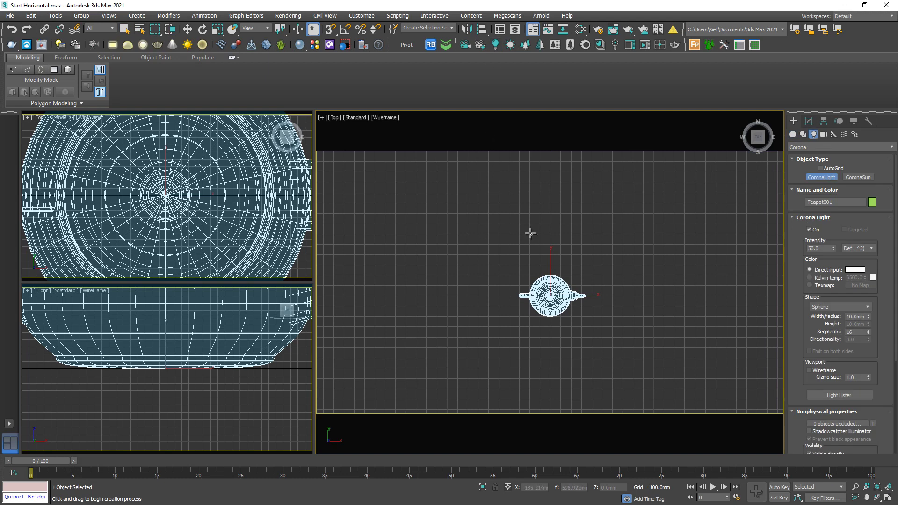
drag(493, 215, 499, 218)
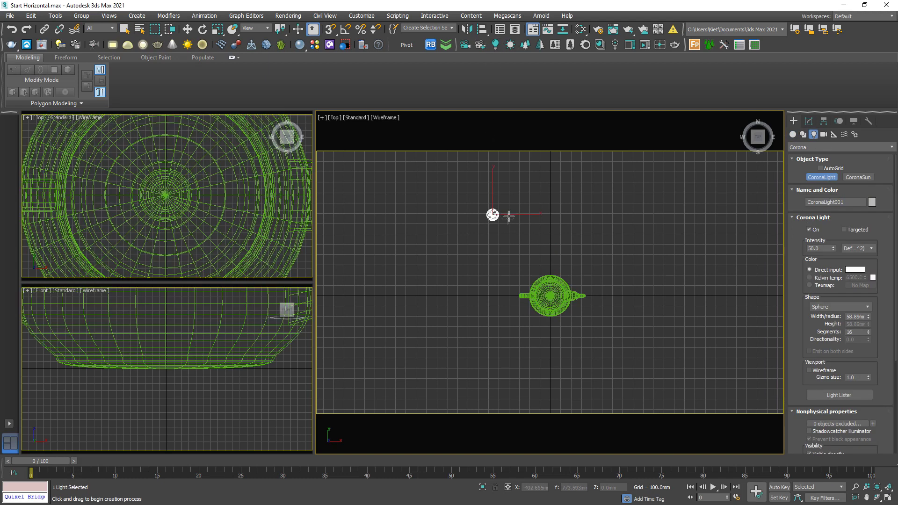
scroll(504, 226, down, 2)
key(w)
click(809, 121)
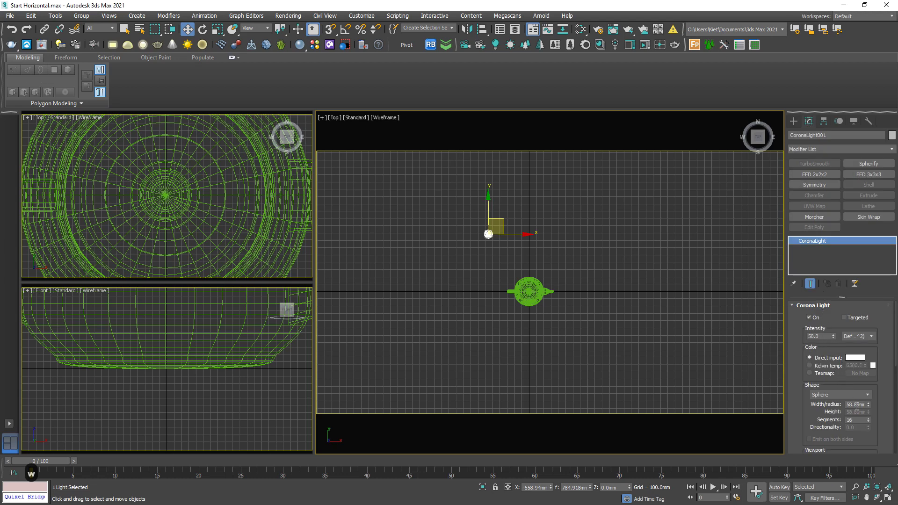
text(20)
key(Return)
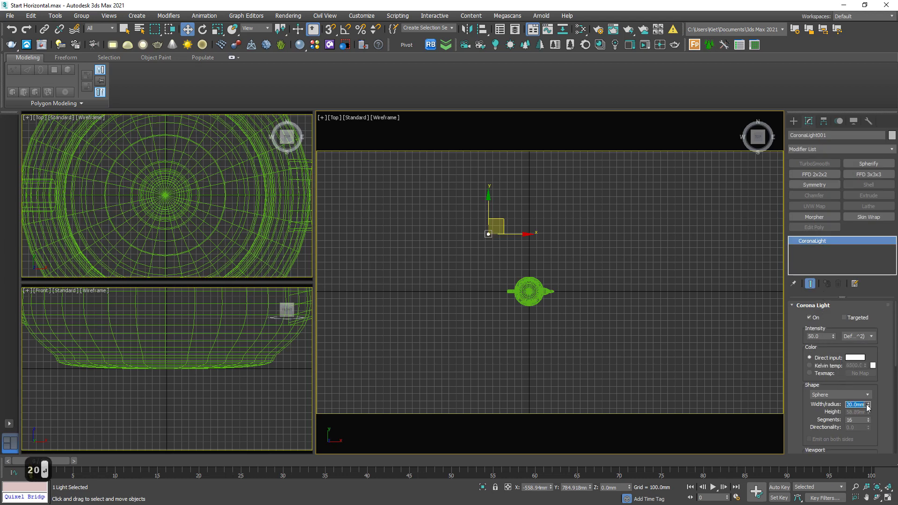
mouse_move(503, 219)
shift+mouse_down()
mouse_move(538, 225)
mouse_move(528, 242)
shift+mouse_up()
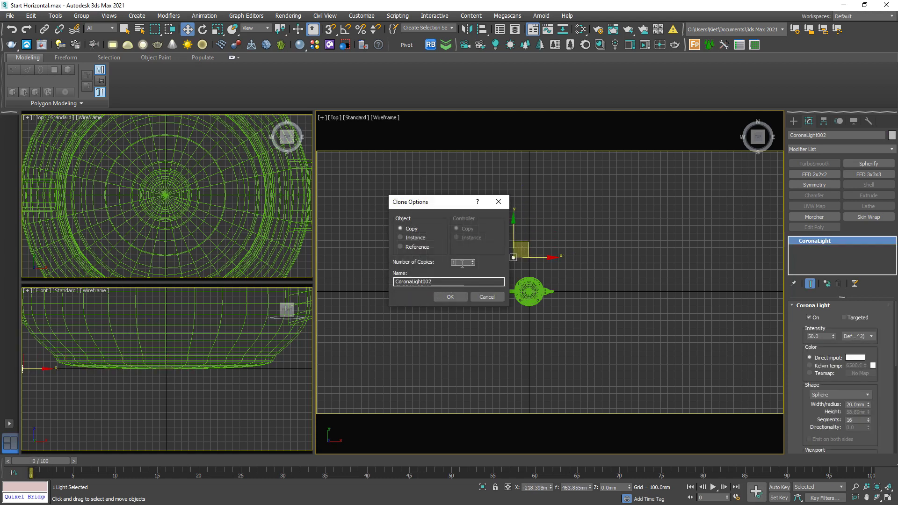
Set Number of Copies to 5 to clone the sphere light five times.
key(BackSpace)
text(5)
click(450, 297)
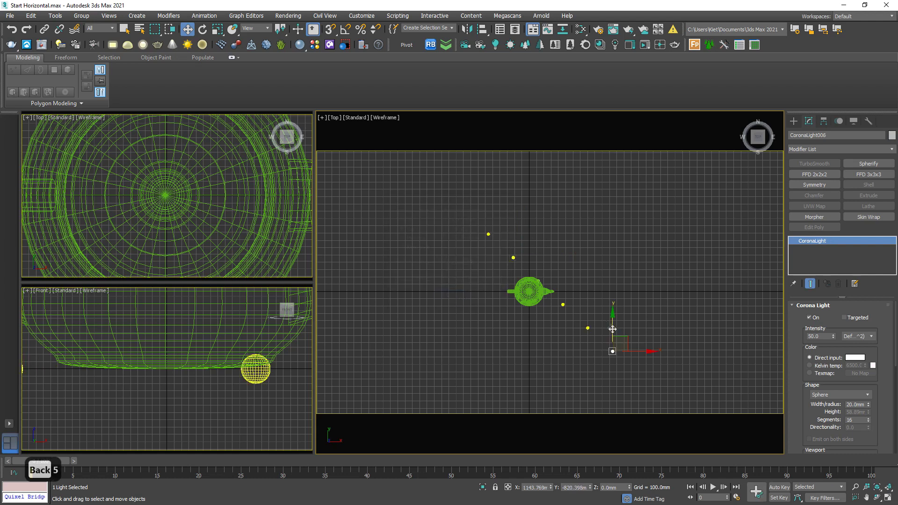
middle_drag(539, 299, 542, 316)
Move the selected light, CoronaLight005 and CoronaLight004 up toward the teapot.
drag(627, 359, 610, 255)
click(590, 344)
click(603, 332)
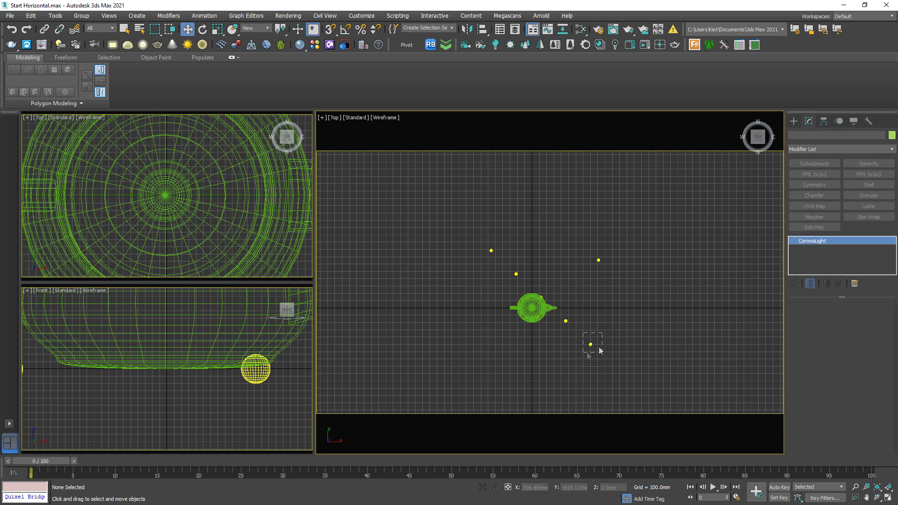
click(601, 338)
drag(604, 329, 578, 235)
click(567, 321)
drag(574, 297, 526, 203)
Select CoronaLight003, CoronaLight002 and the light near the teapot rim in turn.
scroll(524, 306, up, 10)
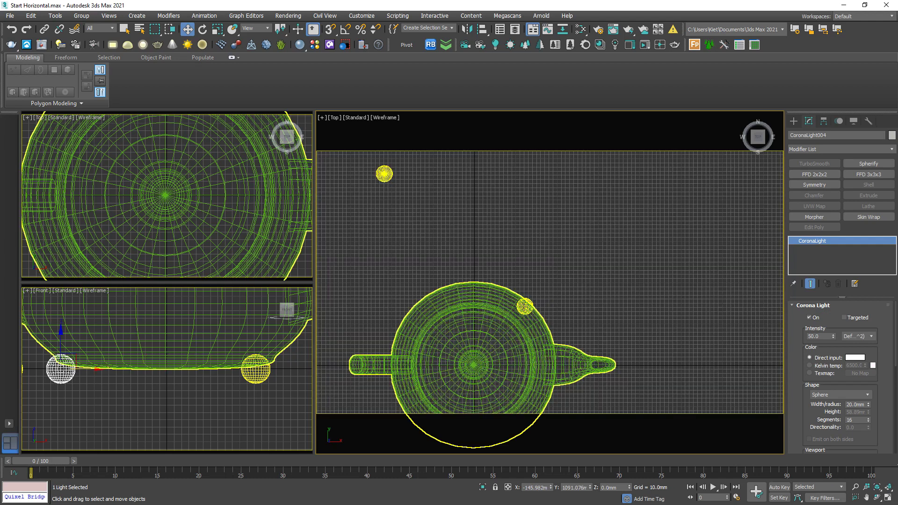
scroll(525, 307, down, 10)
click(538, 301)
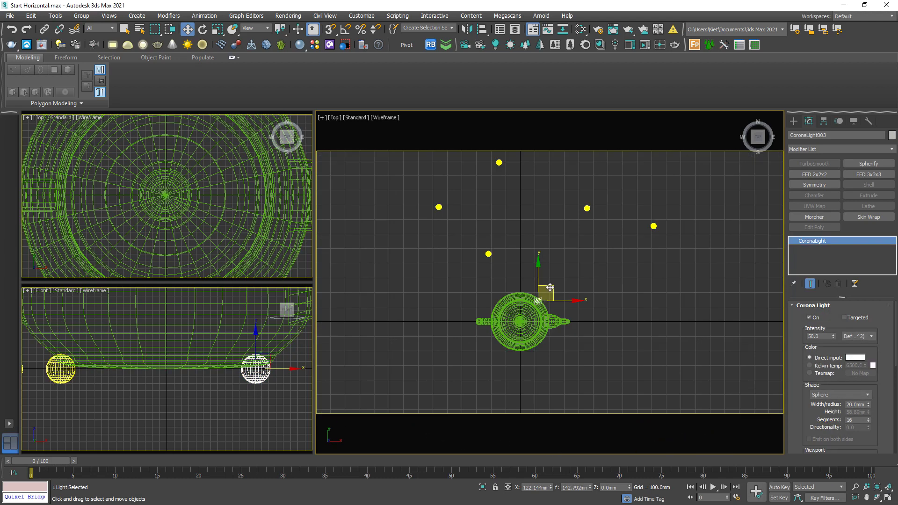
scroll(550, 287, down, 2)
click(507, 263)
scroll(550, 296, up, 2)
drag(517, 276, 393, 240)
scroll(488, 276, down, 8)
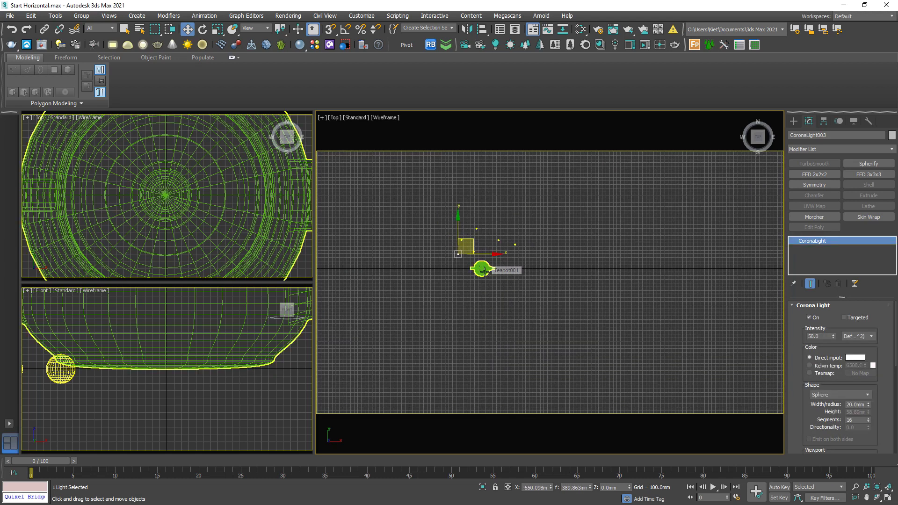
In the Front view, select all six lights and raise them above the teapot.
key(f)
key(z)
scroll(617, 321, down, 6)
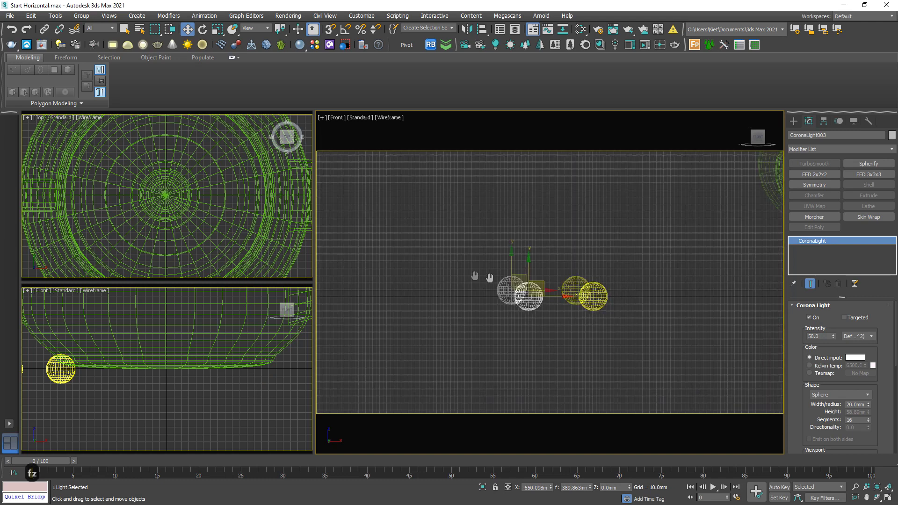
scroll(627, 302, down, 3)
drag(408, 271, 748, 357)
scroll(596, 317, down, 3)
drag(551, 289, 550, 246)
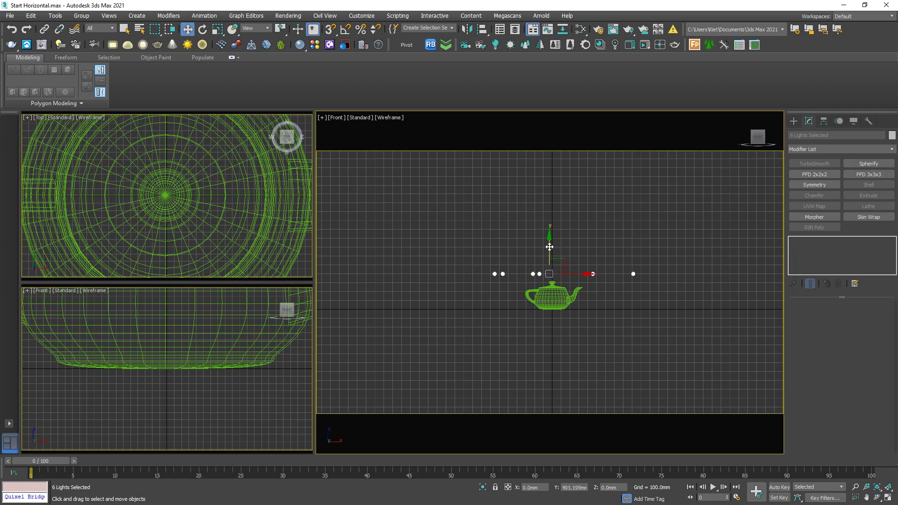
Lower CoronaLight001 and CoronaLight003 below the teapot, drop another partway, slide the rightmost toward the spout.
scroll(541, 270, up, 4)
click(463, 286)
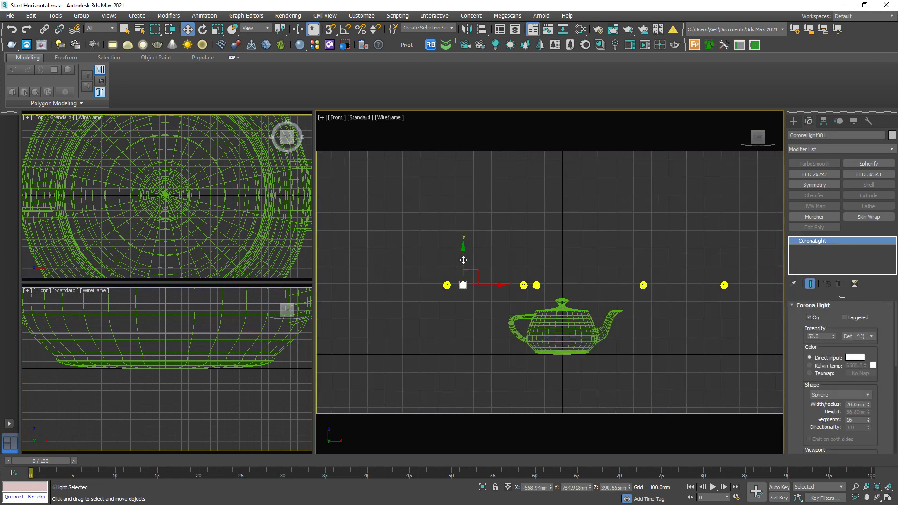
drag(464, 262, 447, 368)
click(447, 283)
click(537, 284)
drag(536, 284, 536, 386)
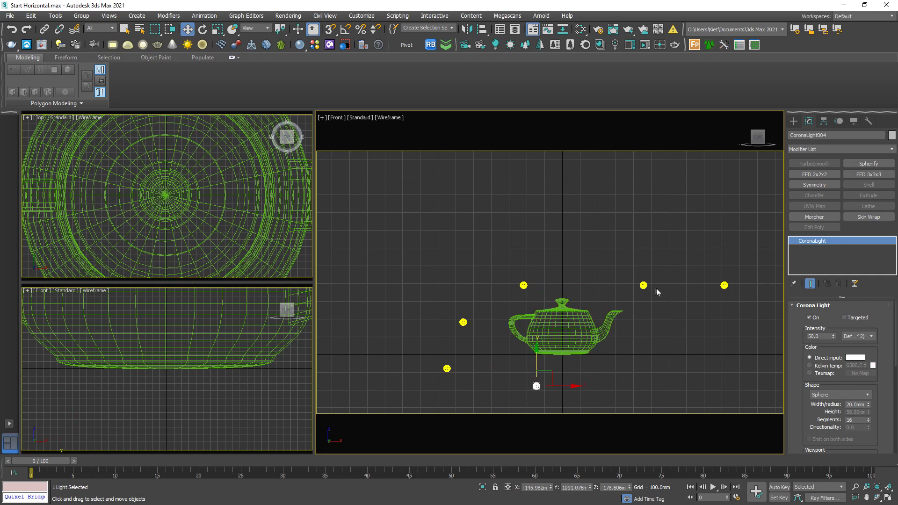
drag(644, 285, 644, 344)
click(724, 285)
drag(733, 286, 616, 286)
Clone a seventh light, CoronaLight007, into place above the teapot.
key(p)
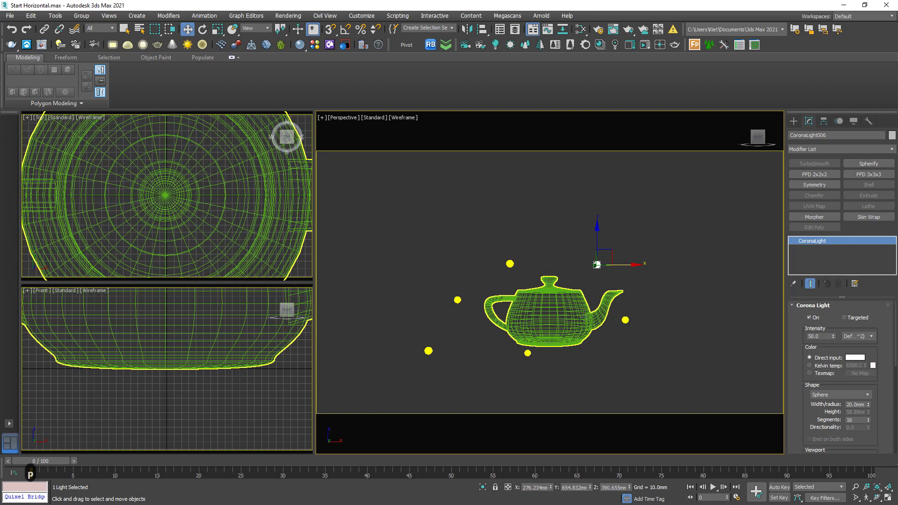
scroll(575, 273, down, 4)
scroll(571, 313, up, 6)
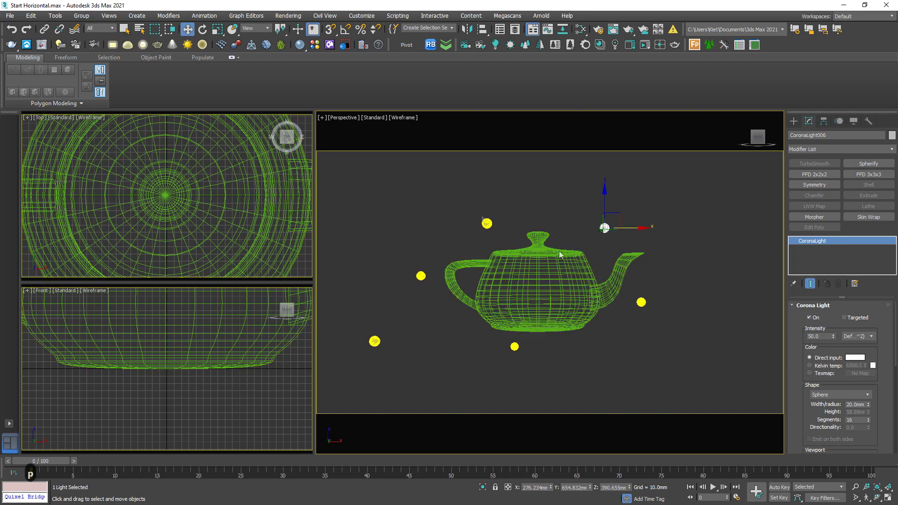
scroll(128, 189, down, 8)
middle_drag(128, 192, 205, 207)
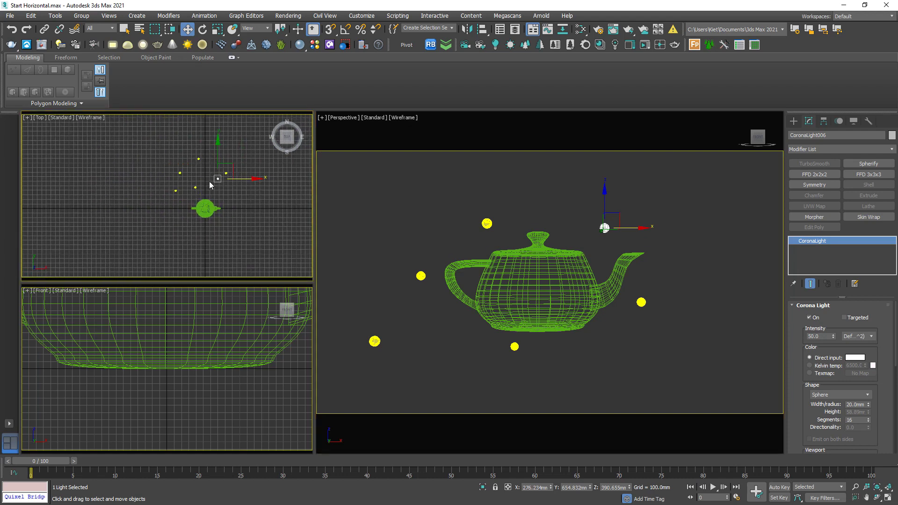
mouse_move(224, 164)
shift+mouse_down()
mouse_move(243, 234)
mouse_move(223, 209)
shift+mouse_up()
click(450, 296)
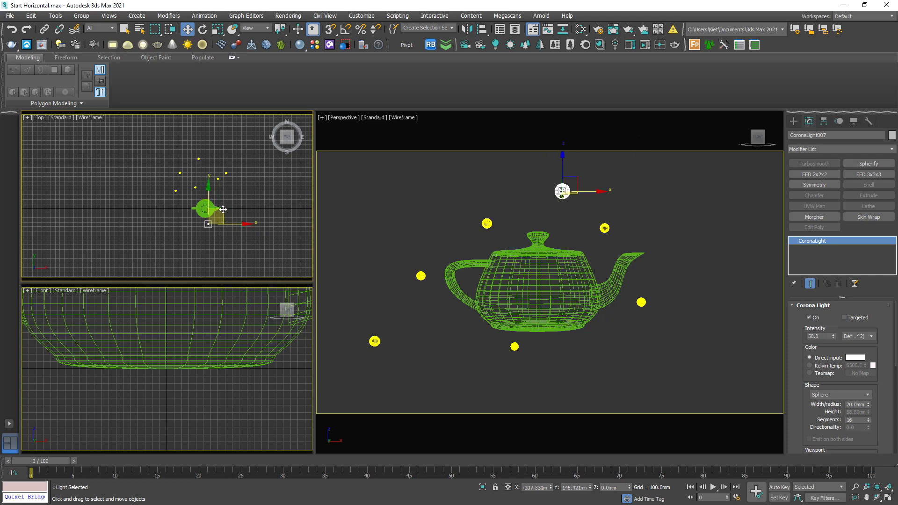
click(436, 201)
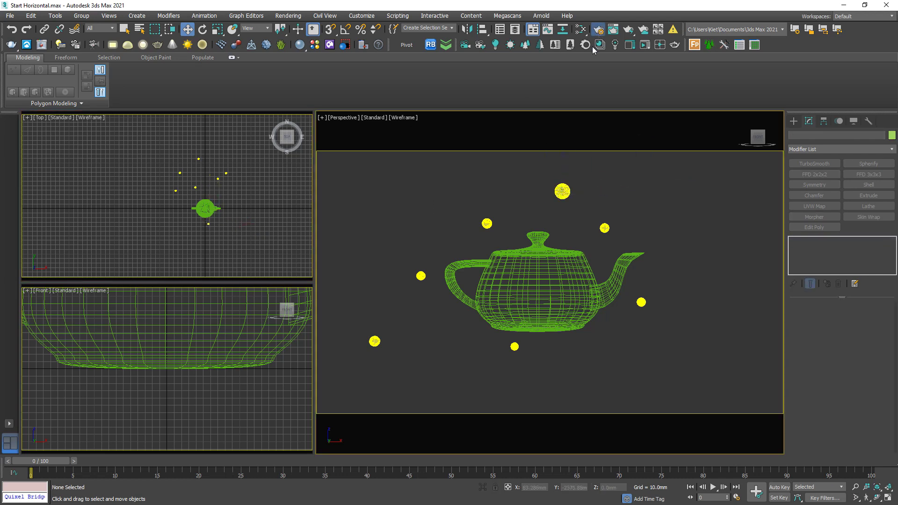
Turn on a CoronaMtl material override in the Corona scene render settings.
key(F10)
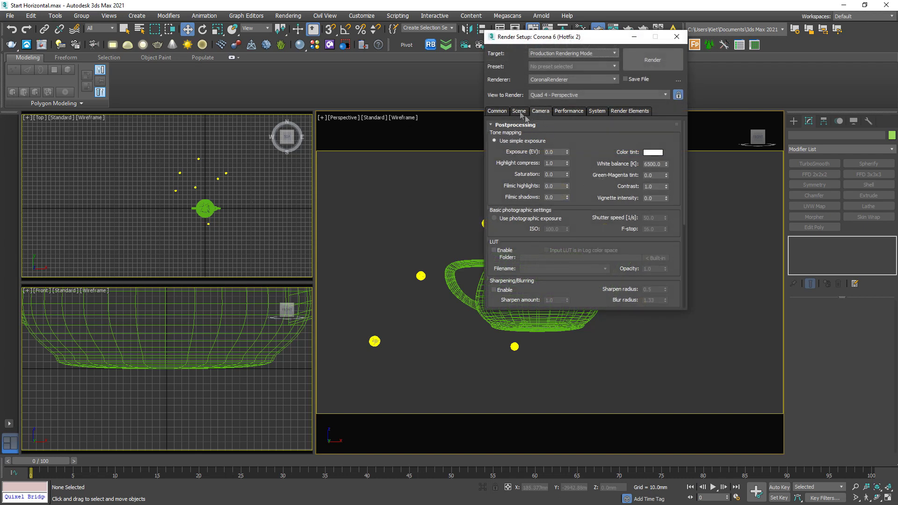
click(519, 111)
click(512, 225)
click(608, 225)
double_click(126, 194)
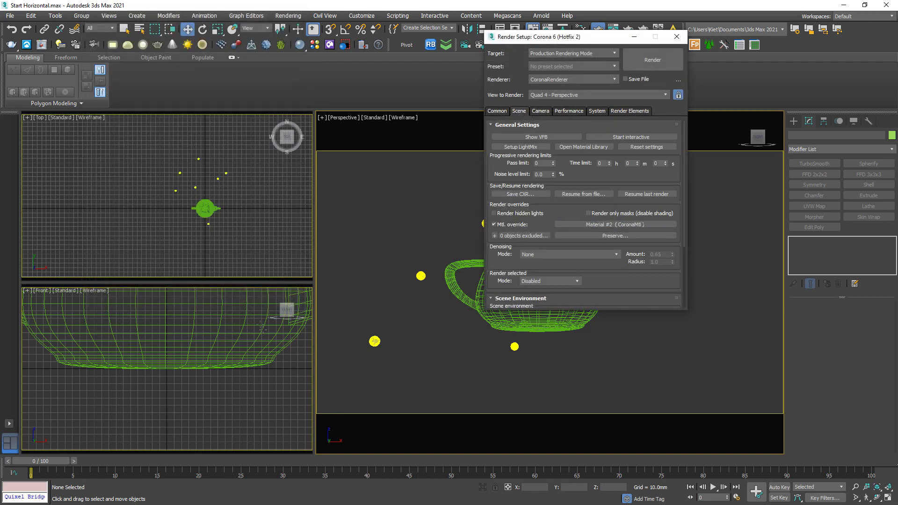
Set highlight compress to 999 and contrast to 4.0, then minimize Render Setup.
click(541, 111)
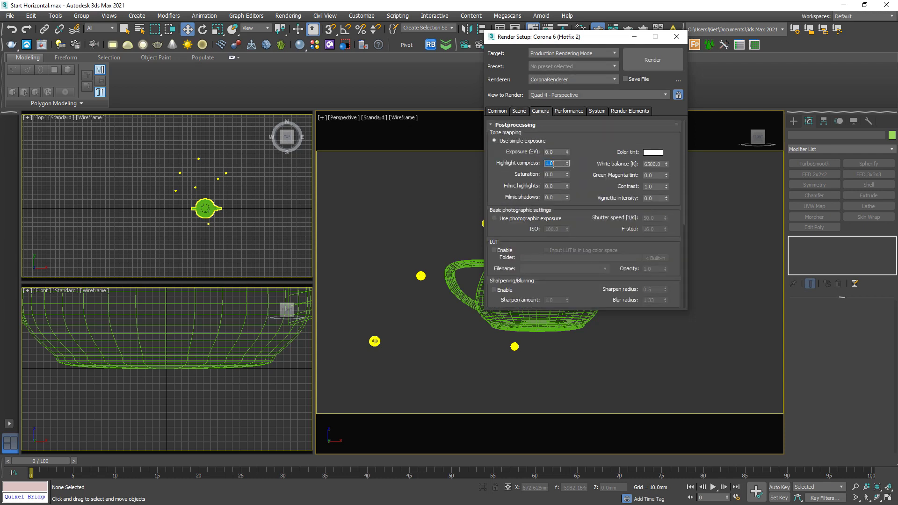
text(999)
key(Tab)
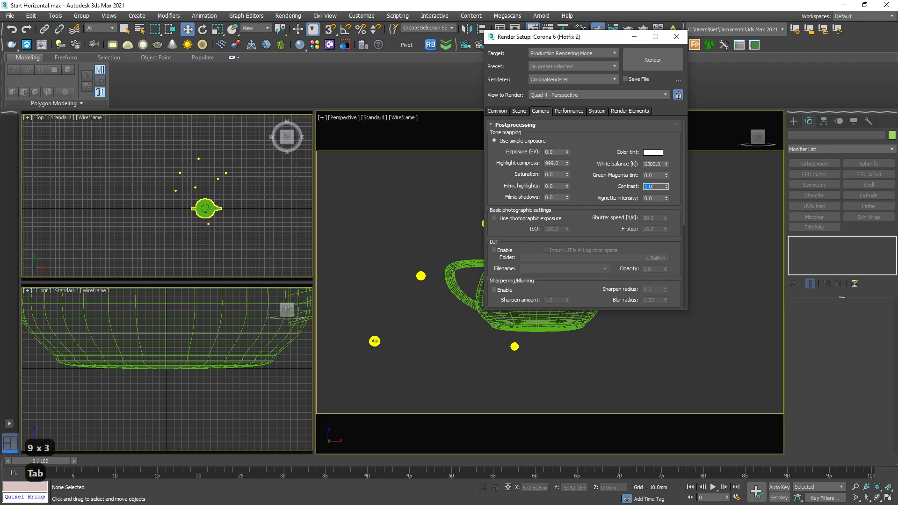
text(4)
key(Return)
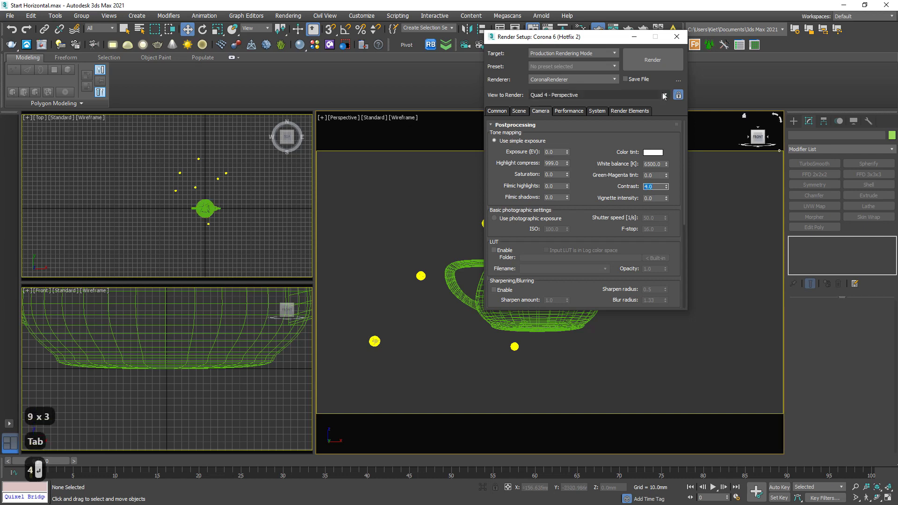
click(636, 39)
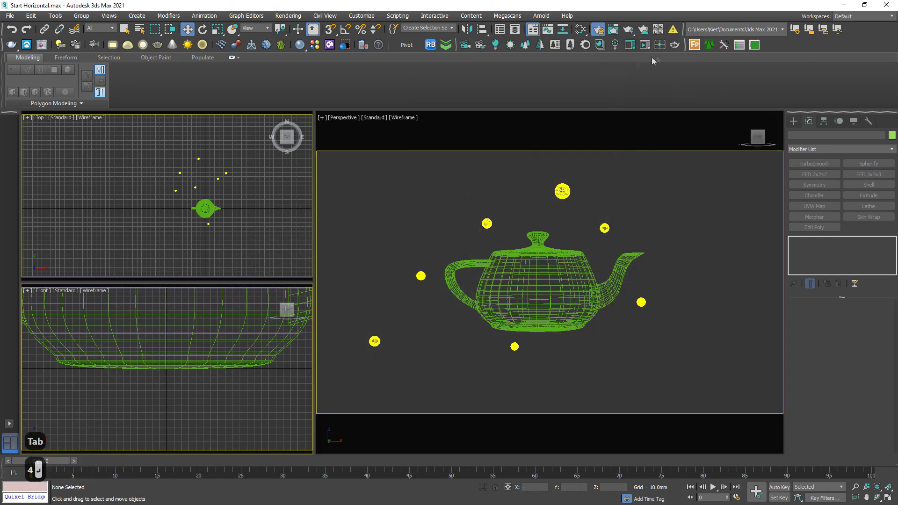
Start a Corona interactive render in the lower-left viewport and zoom the perspective view onto the teapot.
click(660, 45)
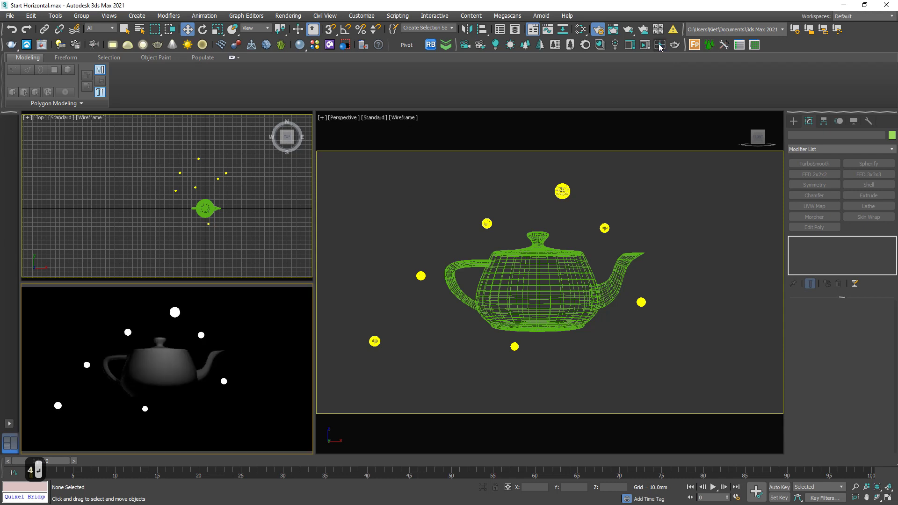
click(856, 487)
click(566, 266)
drag(566, 266, 566, 248)
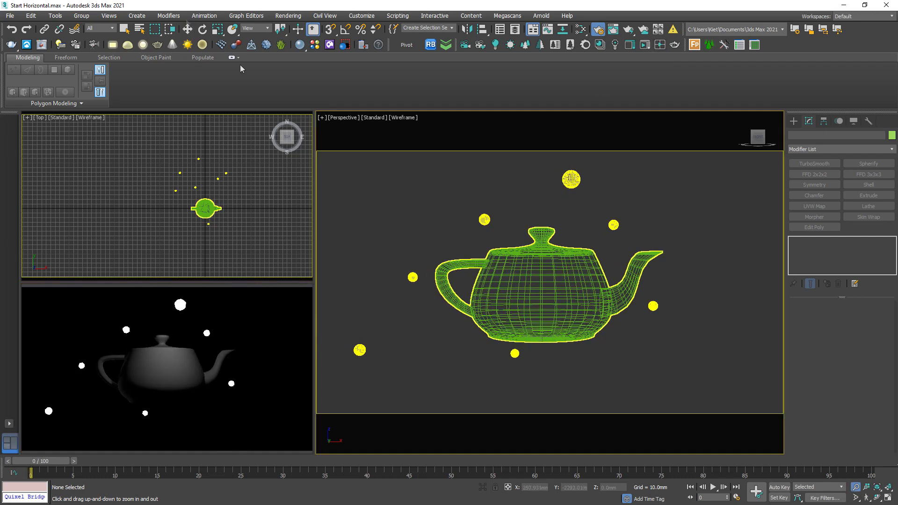
click(128, 31)
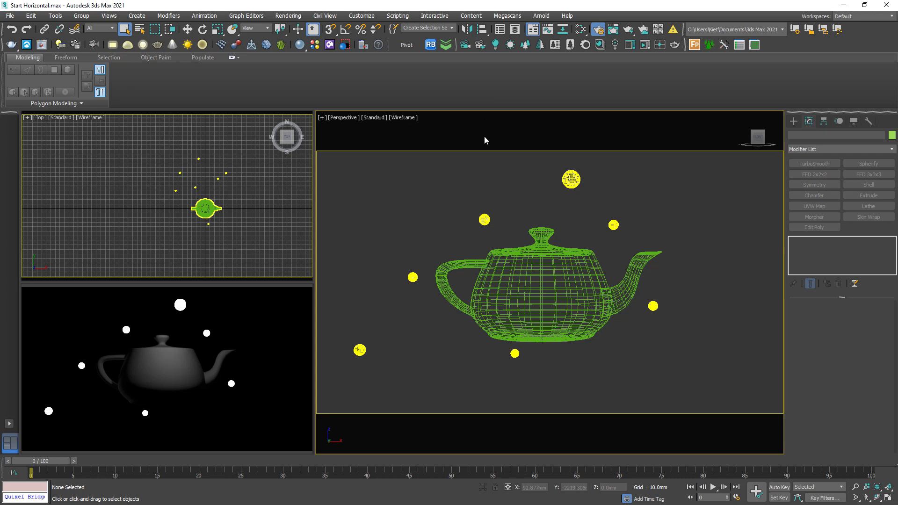
Create CoronaCamera001 from the current perspective view and restart the interactive render.
right_click(259, 358)
click(279, 384)
click(480, 44)
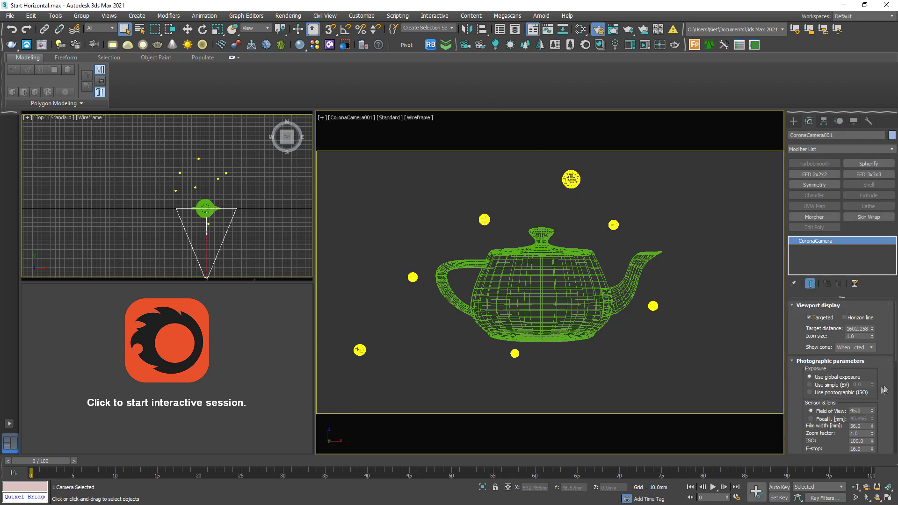
drag(885, 389, 884, 375)
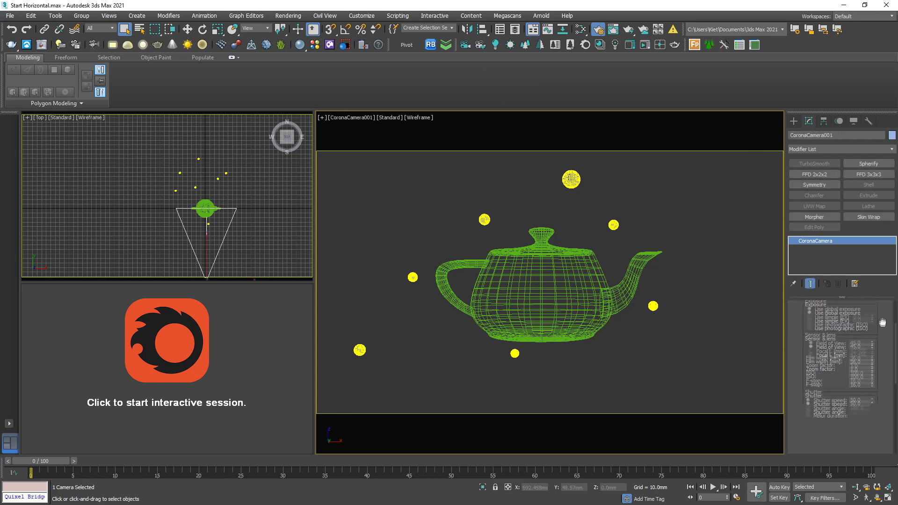
scroll(860, 384, down, 5)
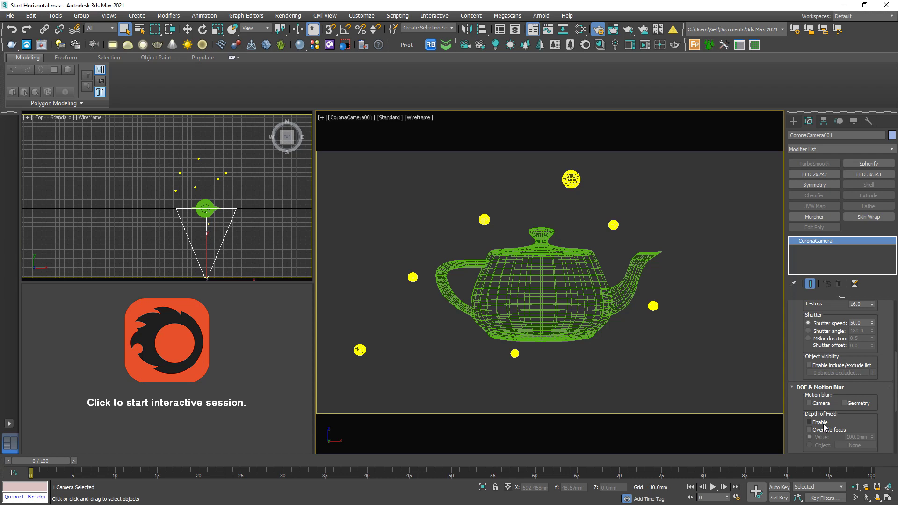
click(159, 350)
scroll(877, 333, up, 5)
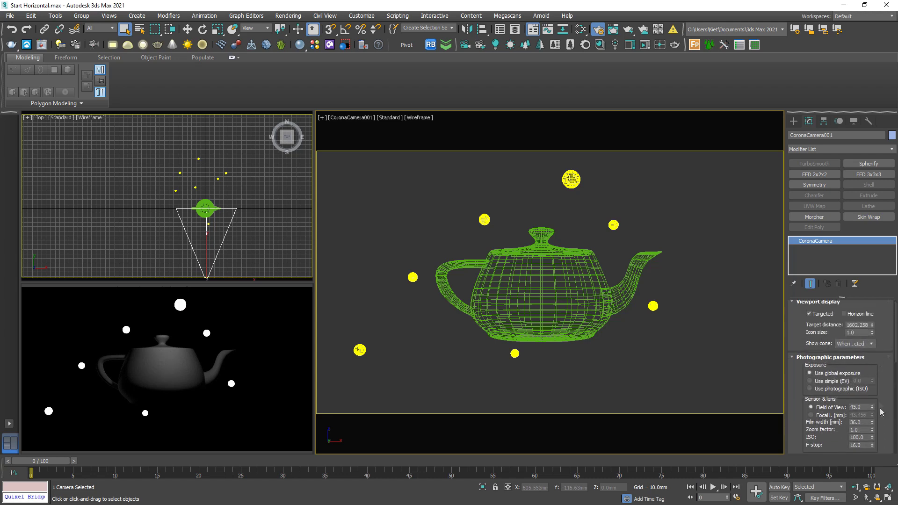
Set F-stop to 2.8, focus the camera on the teapot, then drop F-stop to 0.5.
click(863, 405)
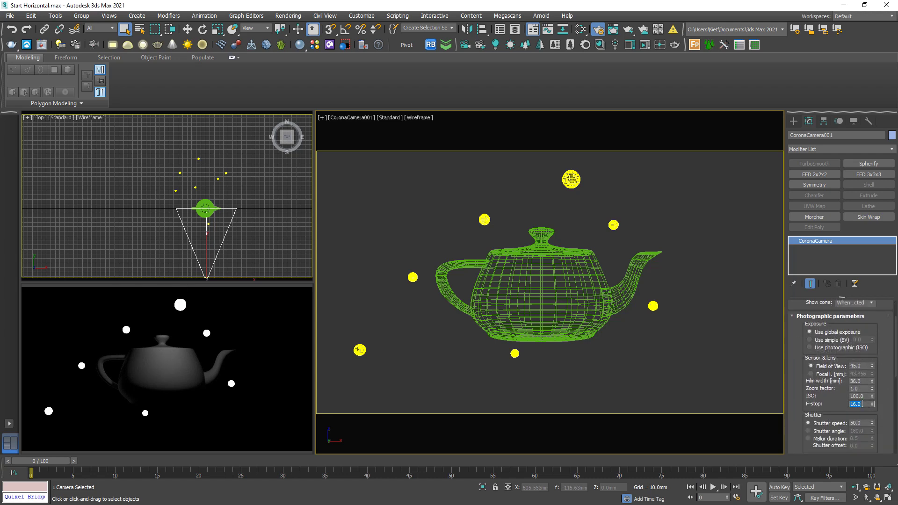
text(2.8)
key(Return)
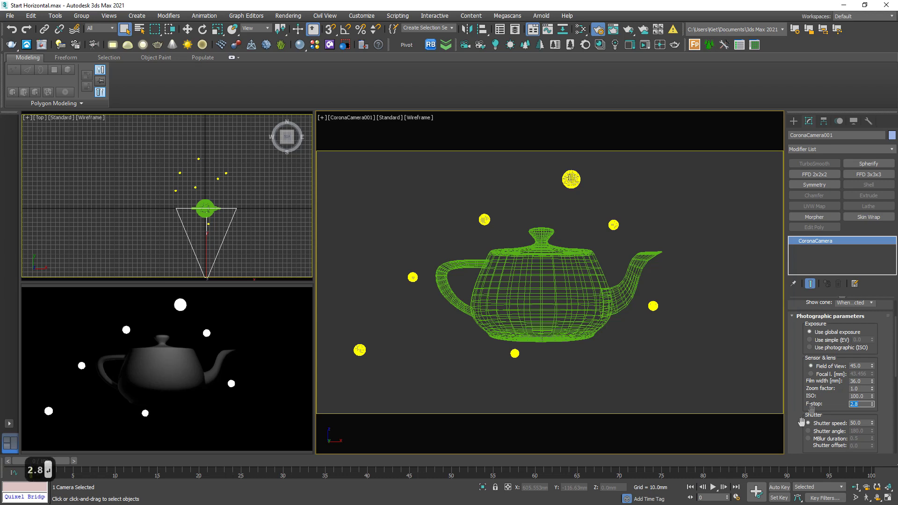
right_click(182, 367)
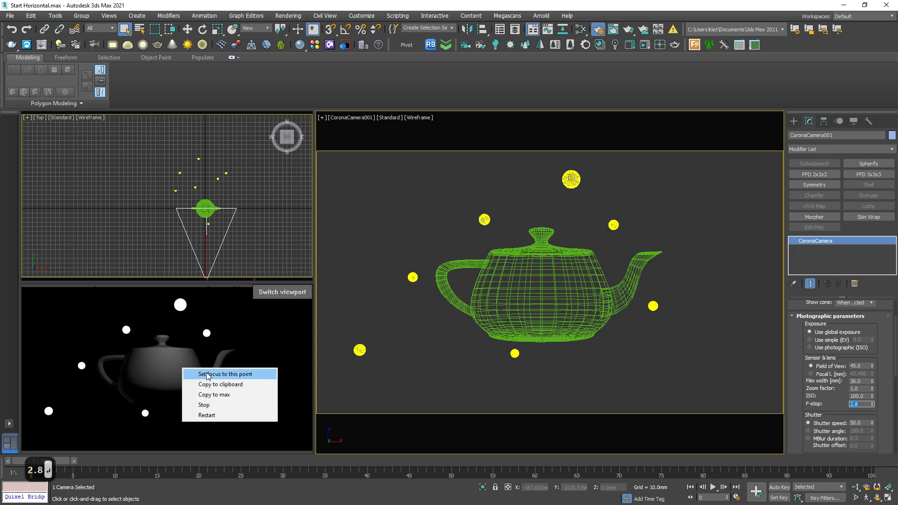
click(208, 374)
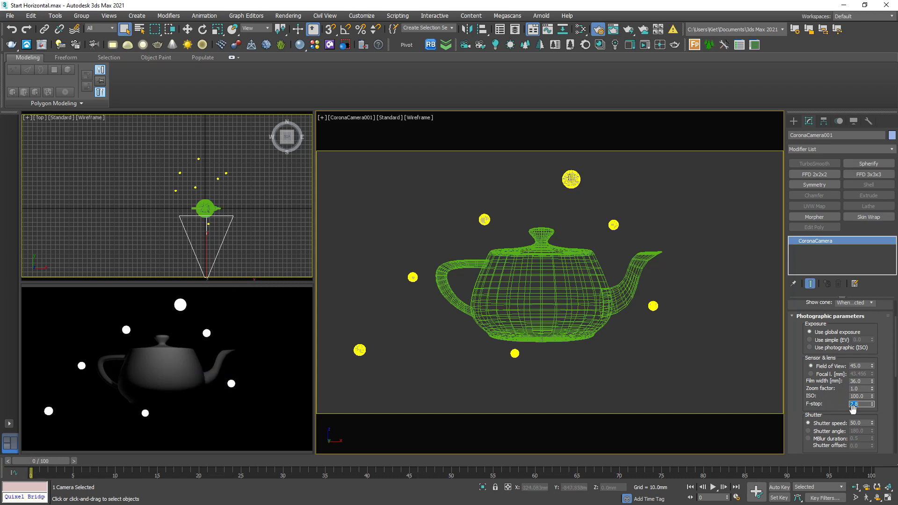
text(0.5)
key(Return)
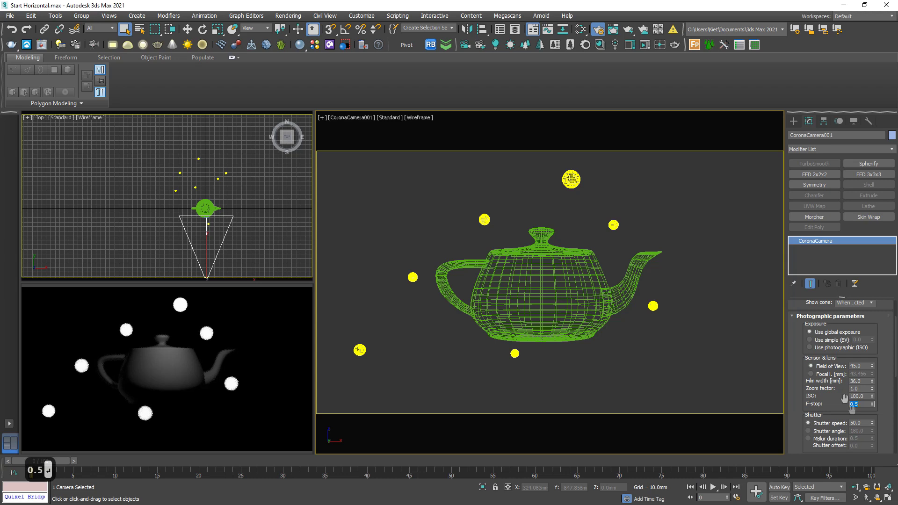
mouse_move(218, 349)
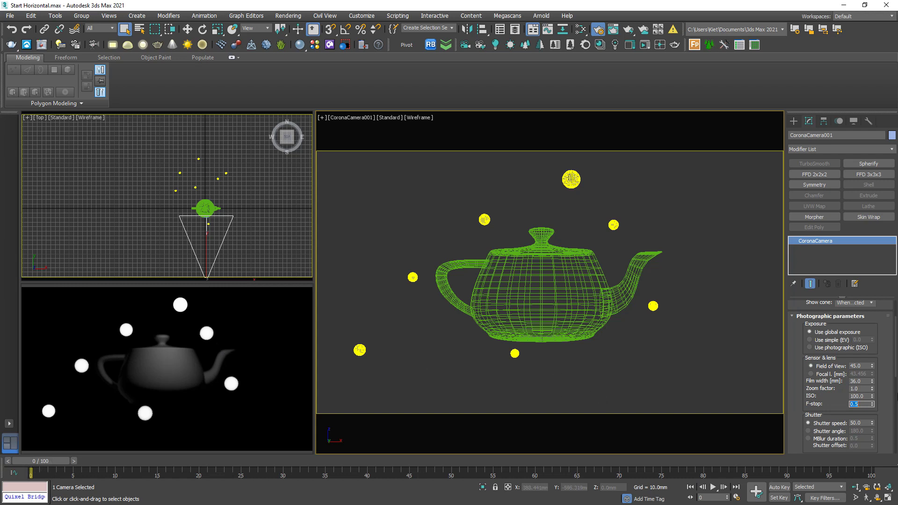
Override the camera's bokeh settings with a bladed aperture.
scroll(878, 413, down, 3)
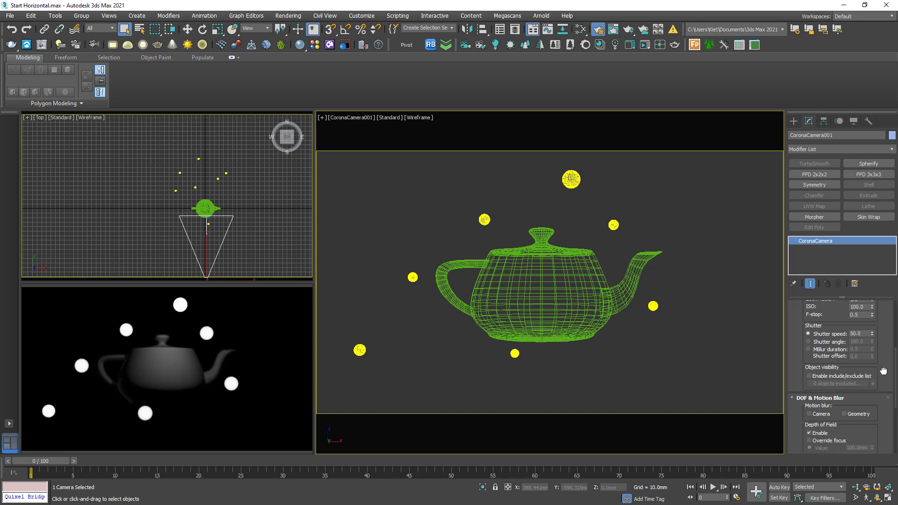
drag(884, 371, 888, 255)
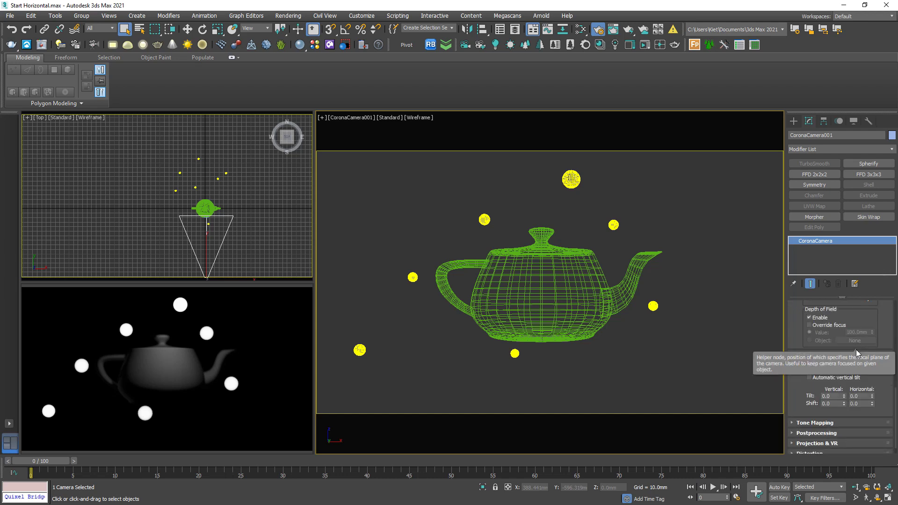
click(805, 356)
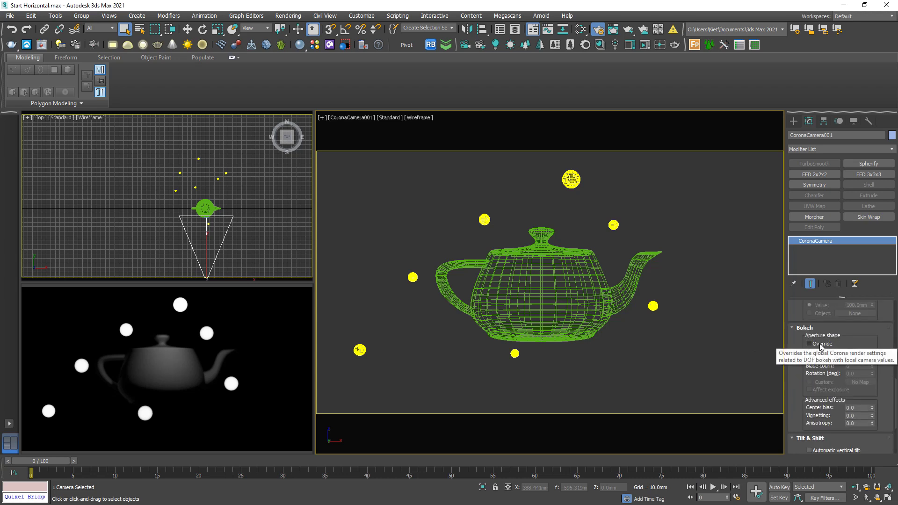
click(821, 345)
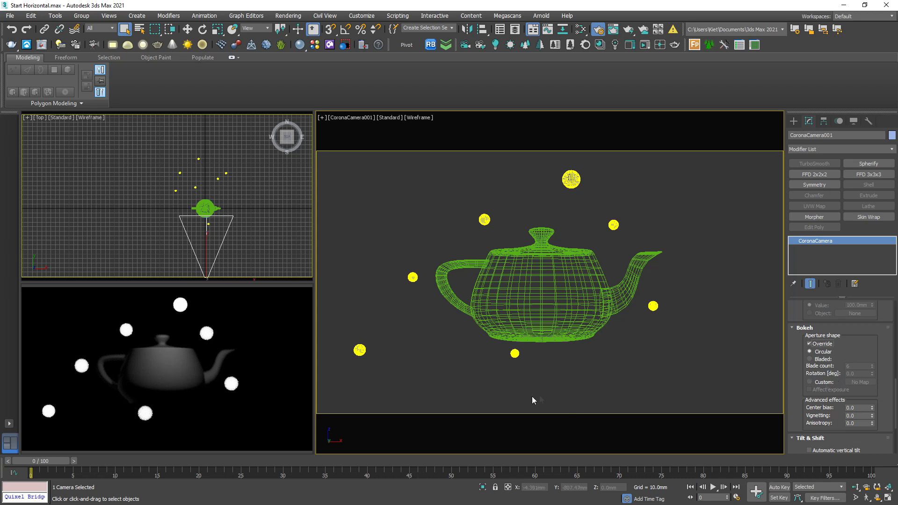
click(822, 360)
Try aperture blade counts of 3, 6 and 8, settling on 4 blades.
click(857, 366)
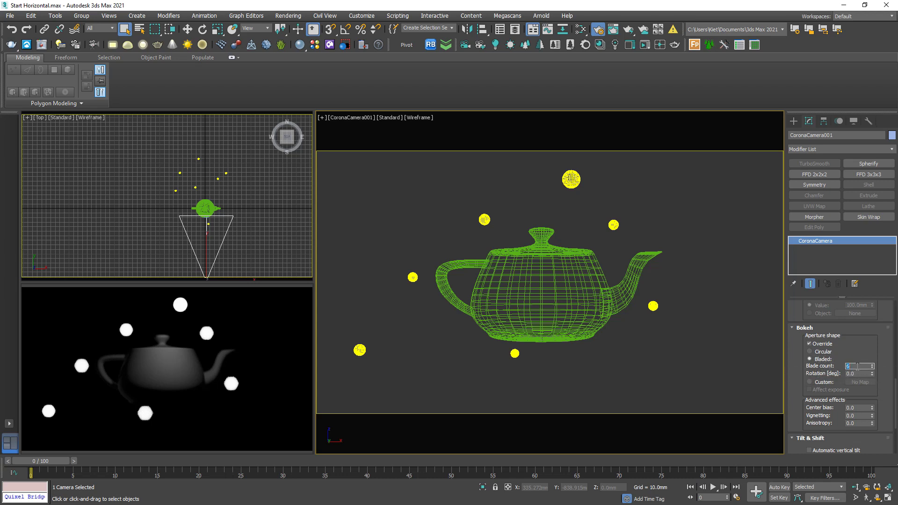
text(3)
key(Return)
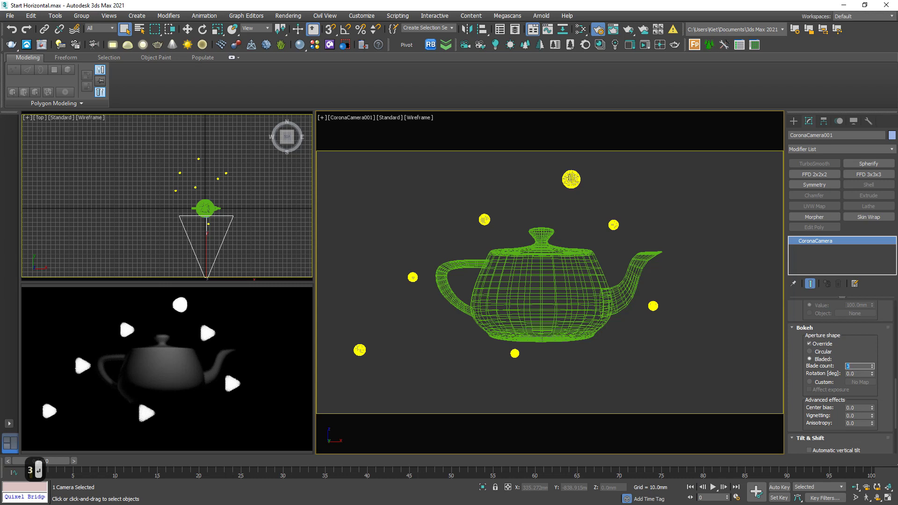
text(6)
key(Return)
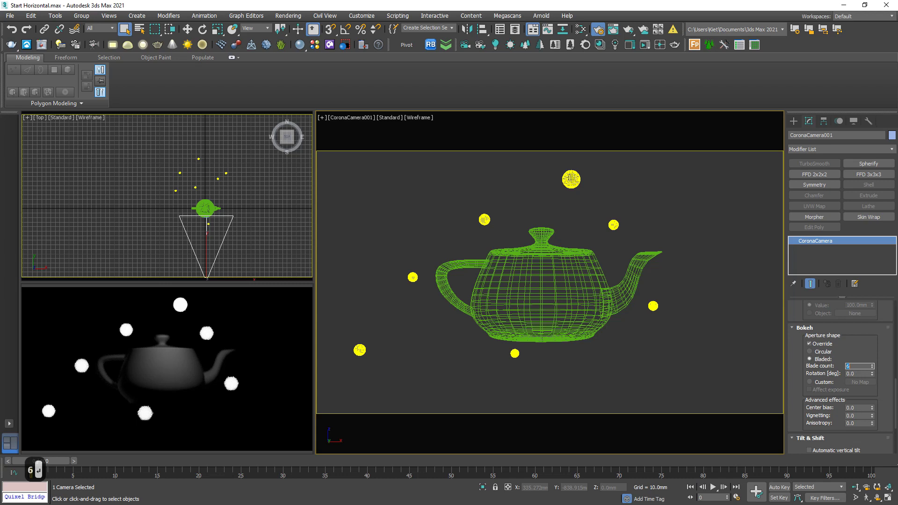
text(8)
key(Return)
text(4)
key(Return)
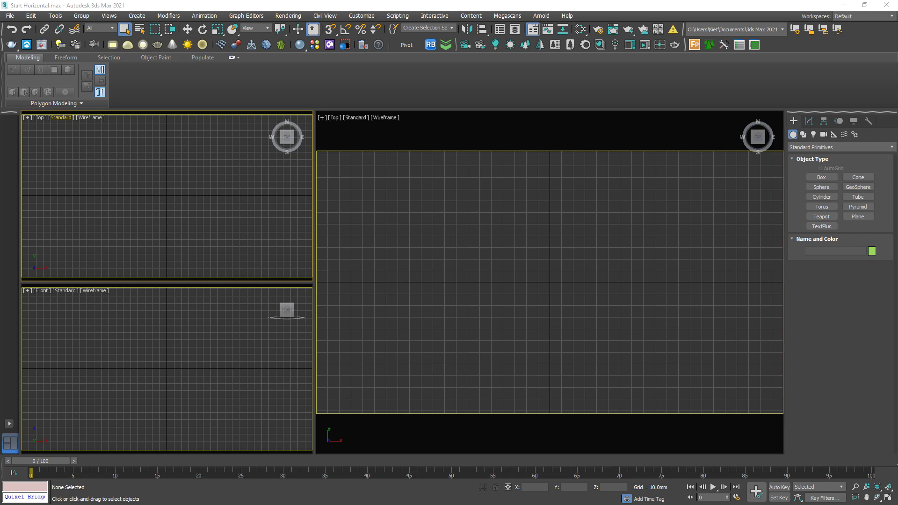
Merge the terrarium .max file into the empty scene by dropping it into the Top viewport.
drag(0, 205, 170, 205)
click(213, 218)
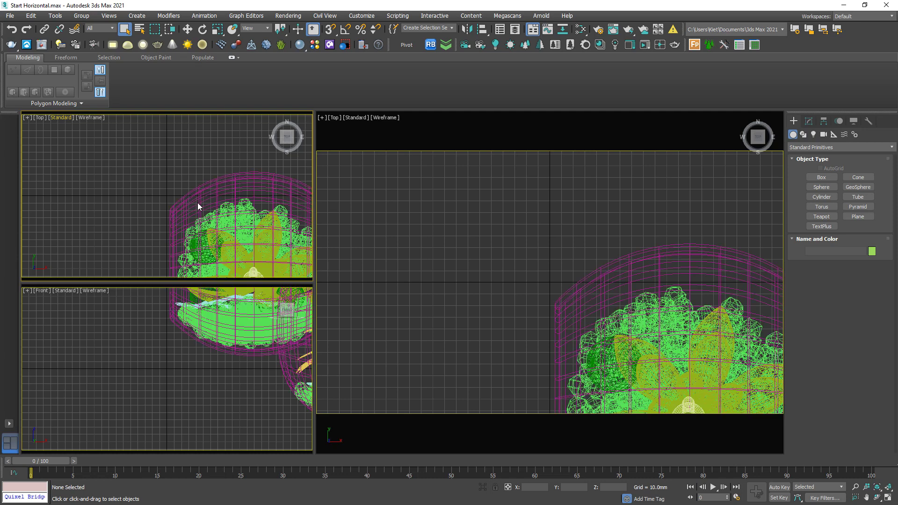
Orbit the top-left view around the plant model, shade it, and switch it to perspective.
click(189, 218)
key(w)
scroll(189, 218, down, 5)
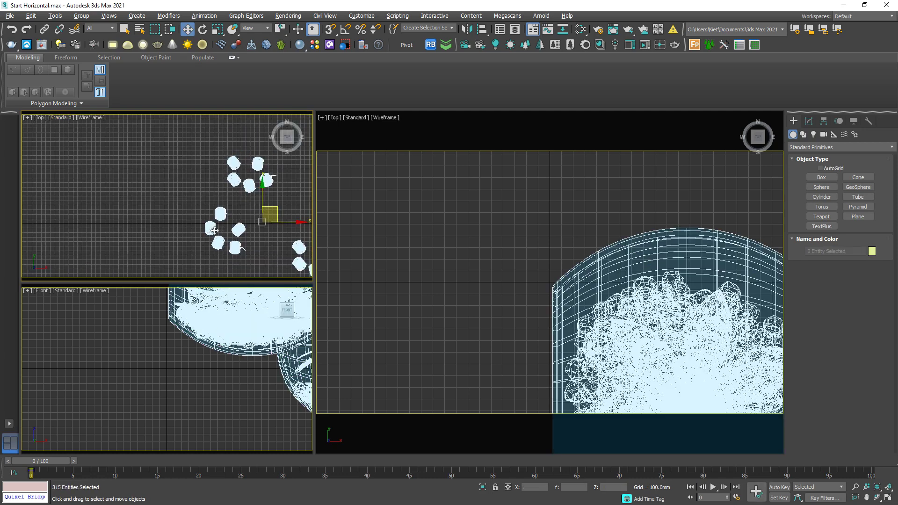
mouse_move(220, 230)
alt+middle_down()
mouse_move(240, 243)
mouse_move(187, 189)
mouse_move(222, 224)
alt+middle_up()
scroll(238, 242, up, 3)
scroll(231, 231, down, 3)
key(F3)
key(p)
scroll(176, 208, up, 5)
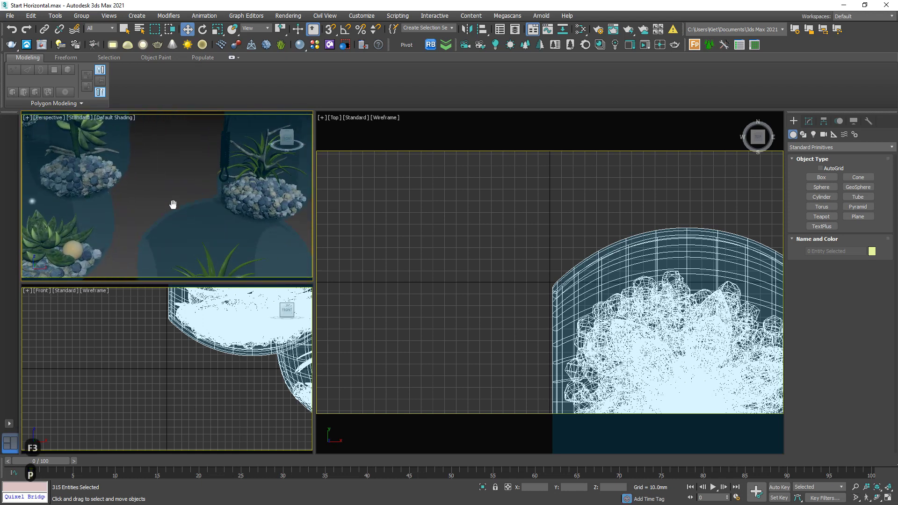
scroll(174, 210, down, 10)
scroll(148, 194, up, 6)
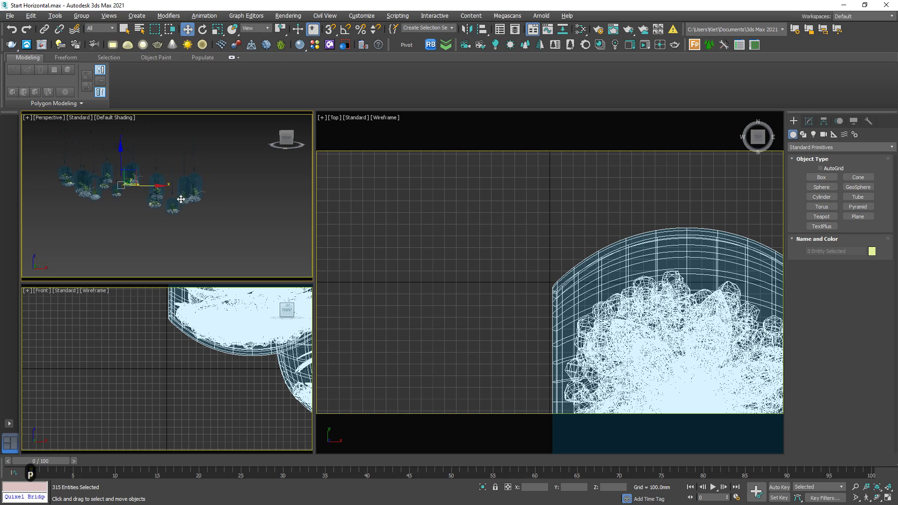
Deselect everything, toggle the grid, switch the right view to perspective, and zoom to frame the jars.
click(419, 278)
key(f)
key(g)
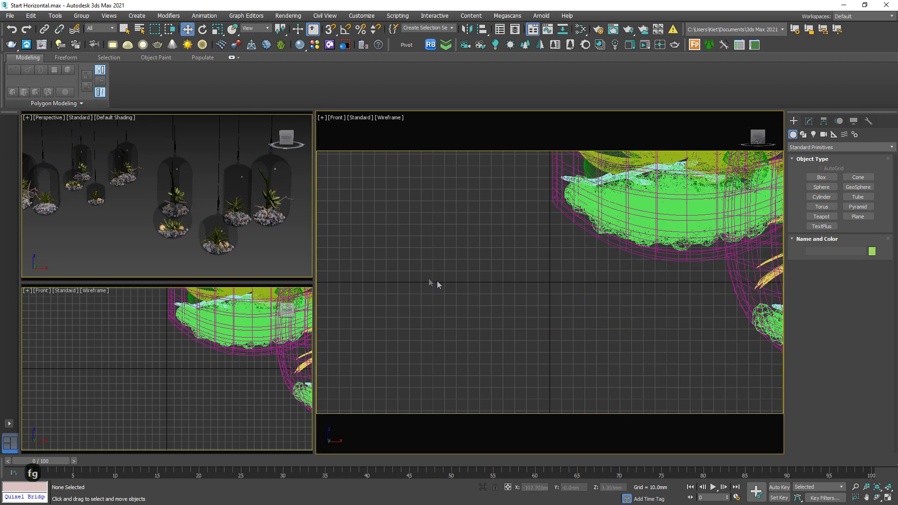
scroll(458, 295, up, 3)
key(p)
scroll(461, 294, down, 3)
scroll(462, 294, up, 7)
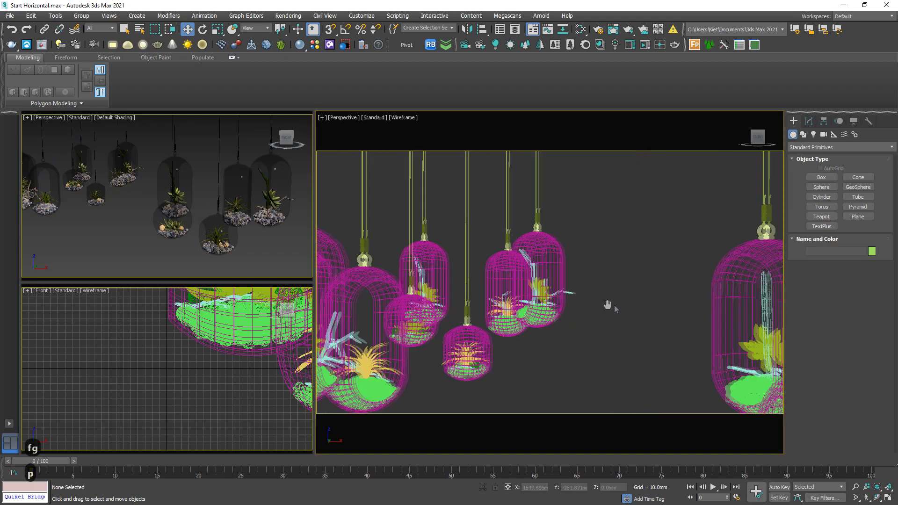
scroll(461, 294, down, 6)
scroll(500, 296, up, 4)
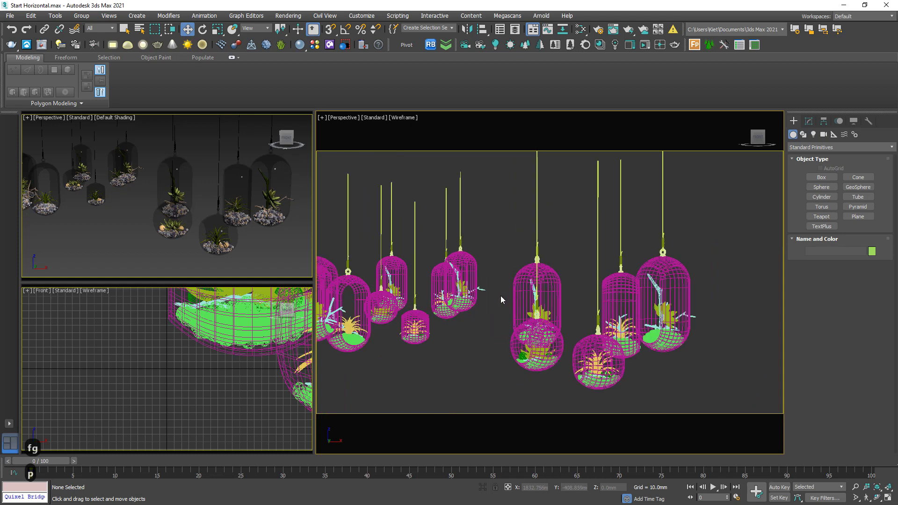
scroll(501, 296, up, 4)
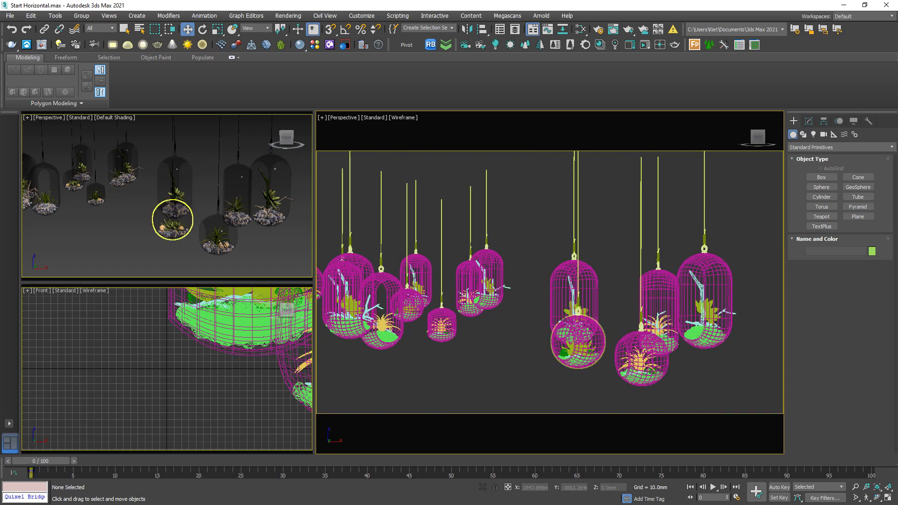
scroll(568, 310, up, 1)
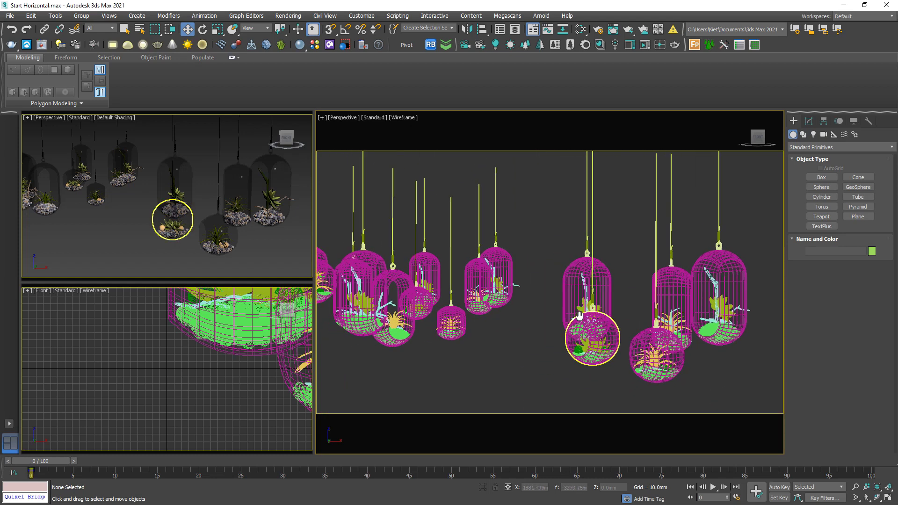
Zoom in on the hanging jars and create CoronaCamera001 from the perspective view.
click(856, 487)
drag(538, 355, 456, 201)
click(124, 30)
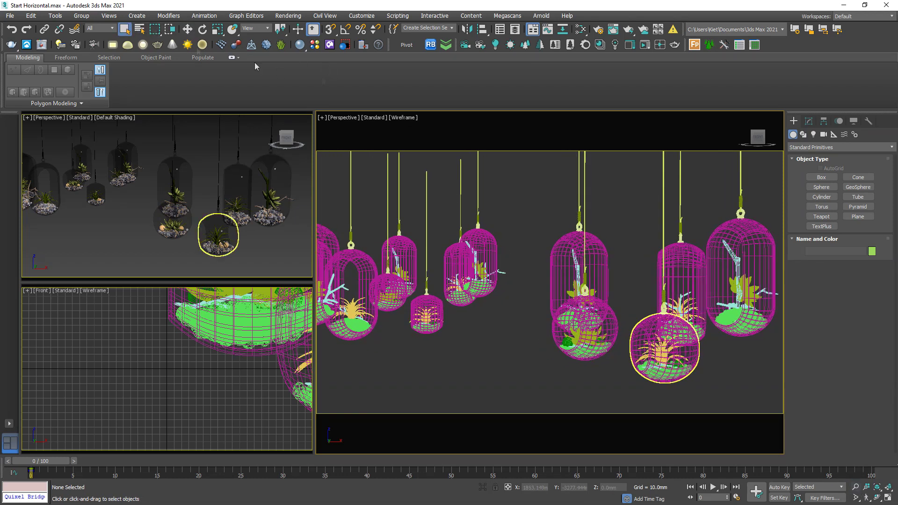
click(484, 45)
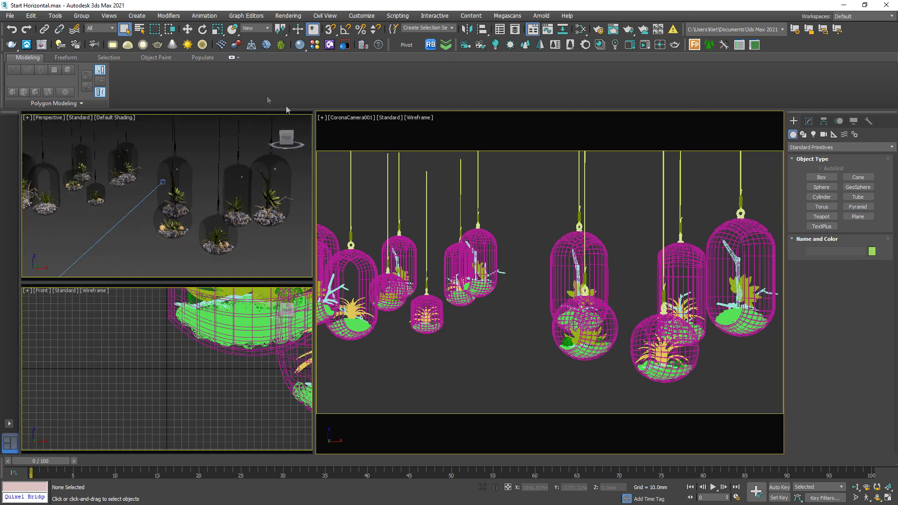
Select CoronaCamera001 and review its DOF and Bokeh parameters in the Modify panel.
click(340, 118)
click(374, 296)
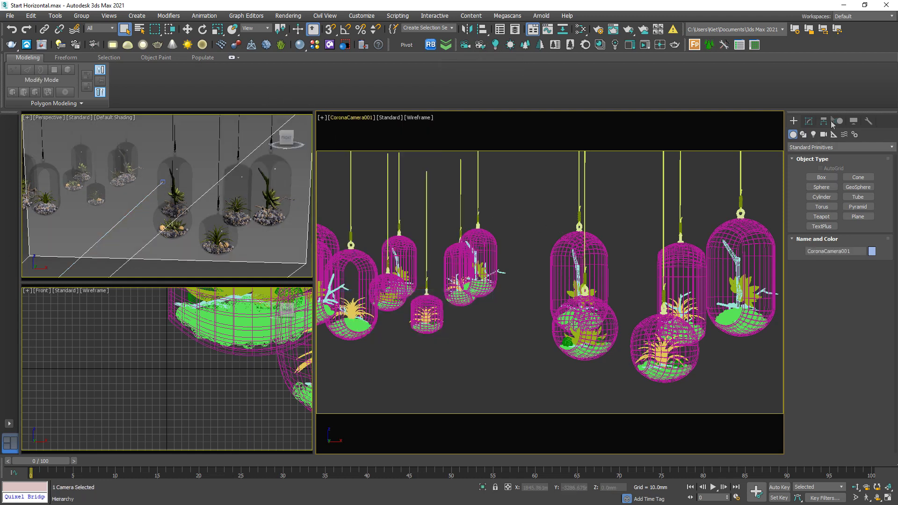
click(810, 121)
scroll(887, 369, down, 10)
scroll(887, 370, down, 5)
scroll(880, 436, up, 10)
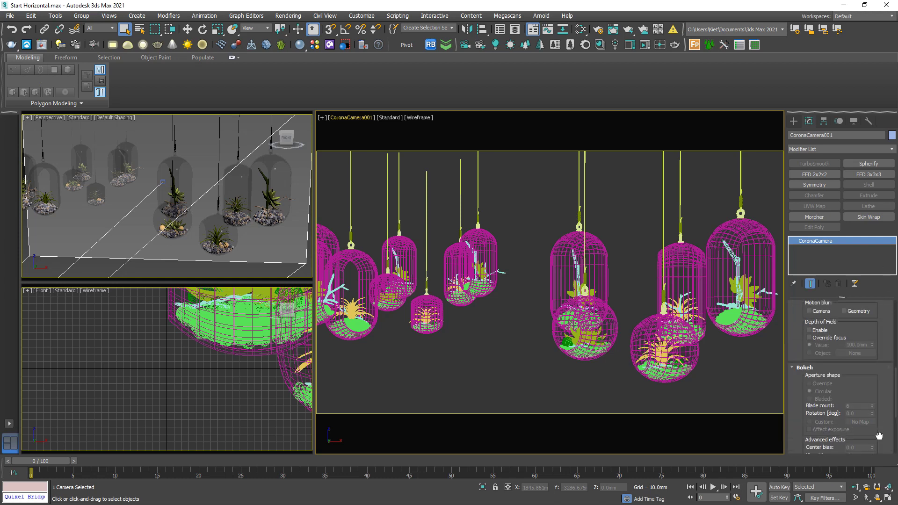
scroll(880, 344, up, 2)
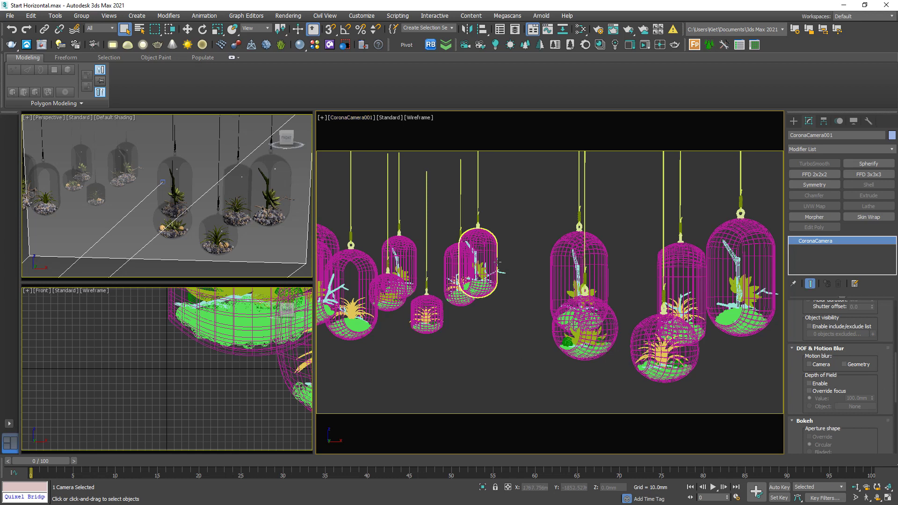
Deselect the camera and dock a Corona interactive render in the lower-left viewport.
click(623, 162)
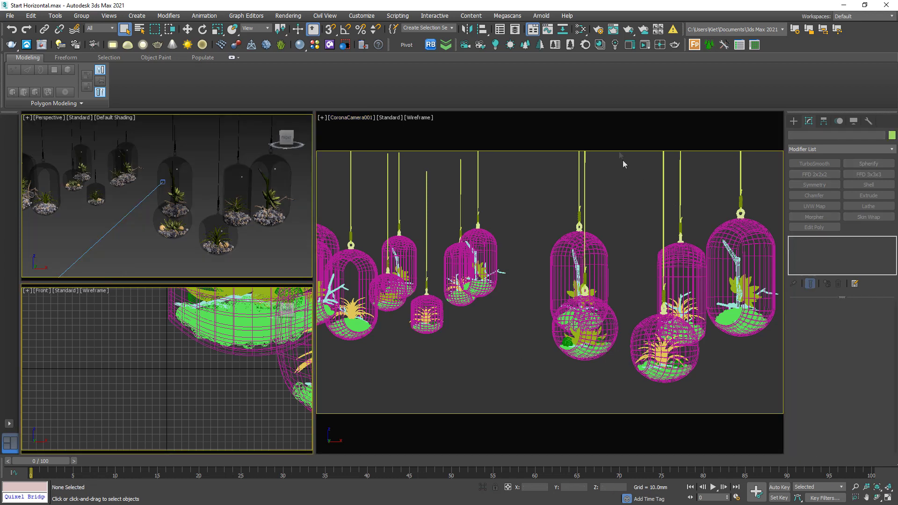
click(660, 45)
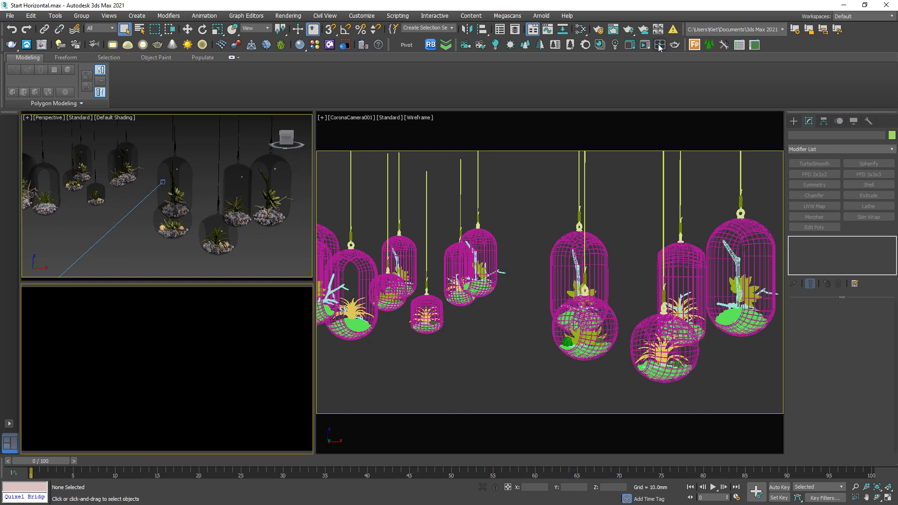
right_click(177, 332)
click(207, 349)
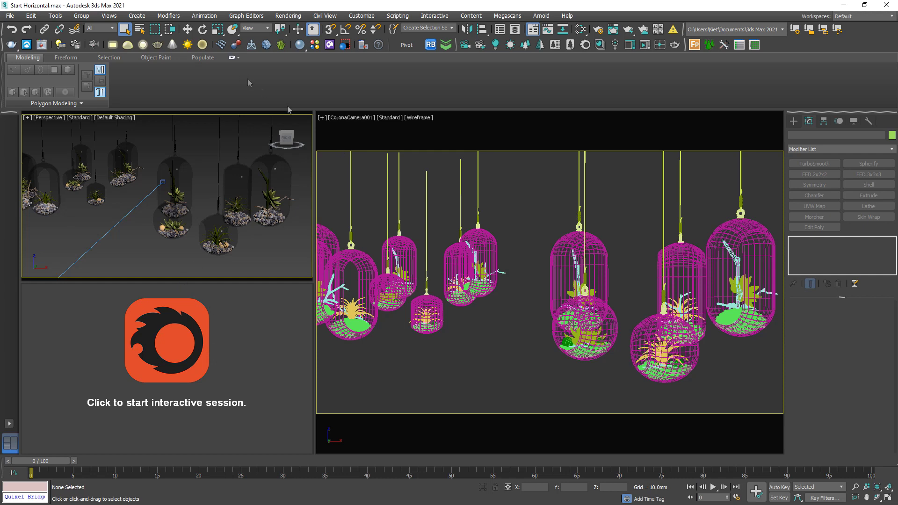
Add a CoronaBitmap node in the Slate Material Editor loading the green_sanctuary HDRI.
key(m)
right_click(375, 212)
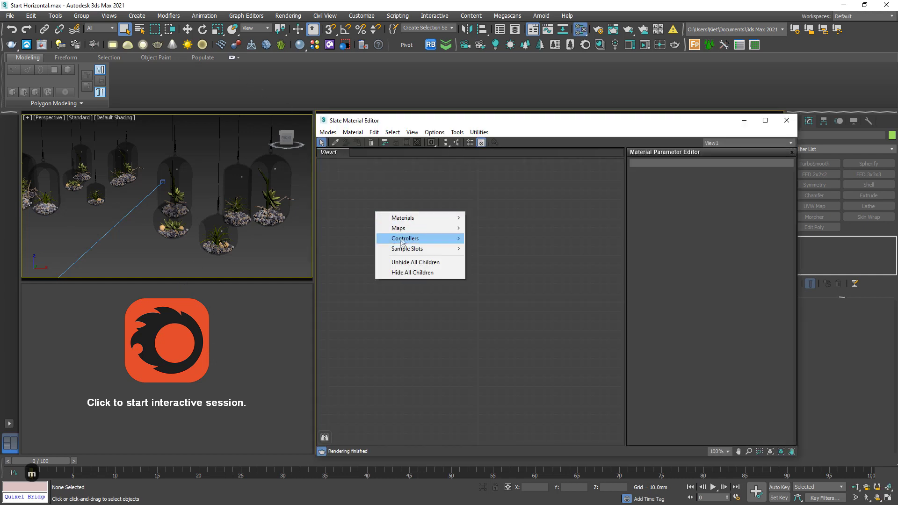
mouse_move(406, 229)
mouse_move(527, 250)
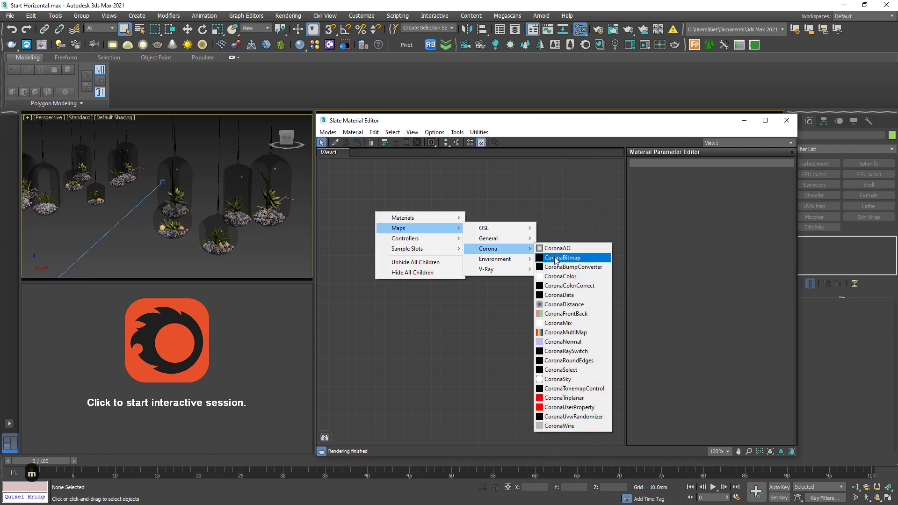
click(562, 258)
double_click(81, 93)
click(140, 217)
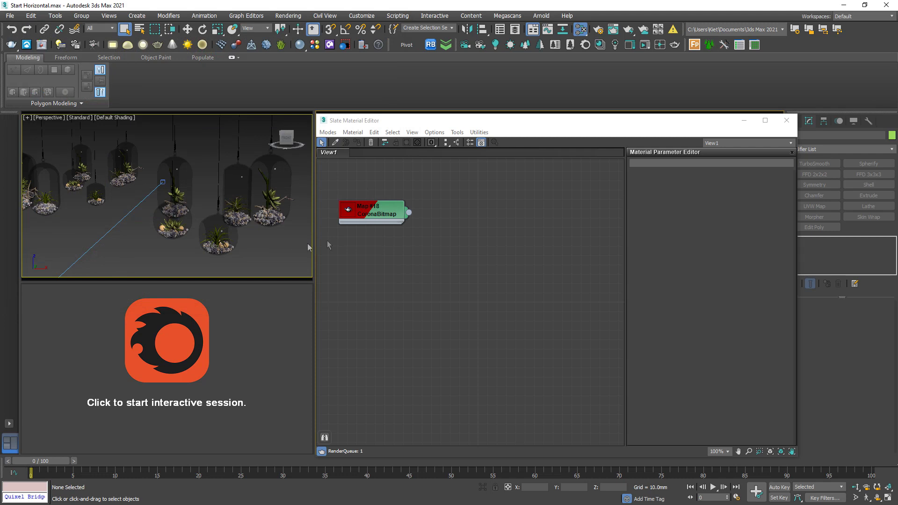
Wire the CoronaBitmap output into a new CoronaColorCorrect node.
drag(409, 212, 454, 248)
mouse_move(484, 265)
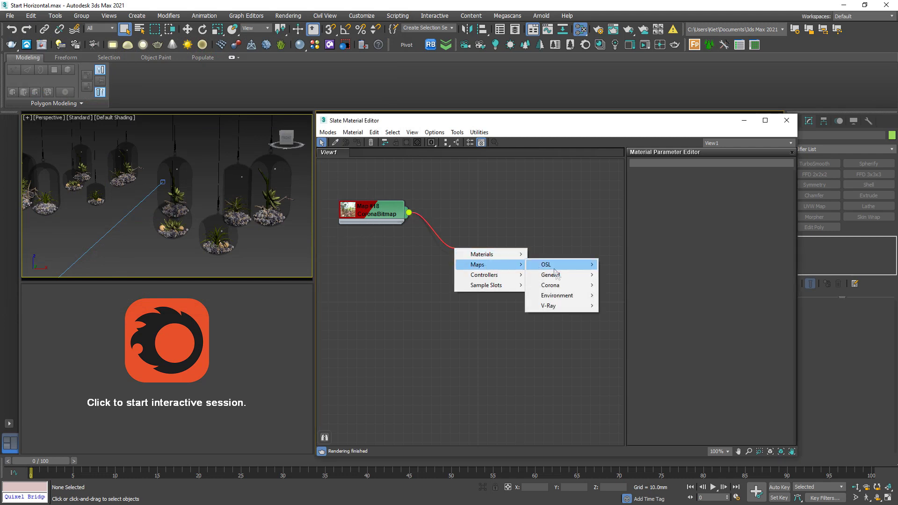
mouse_move(559, 285)
click(629, 322)
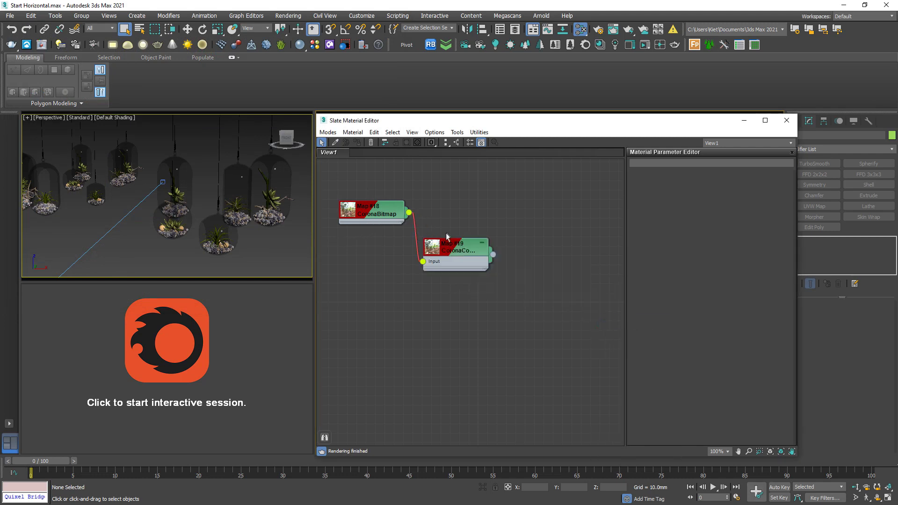
key(F10)
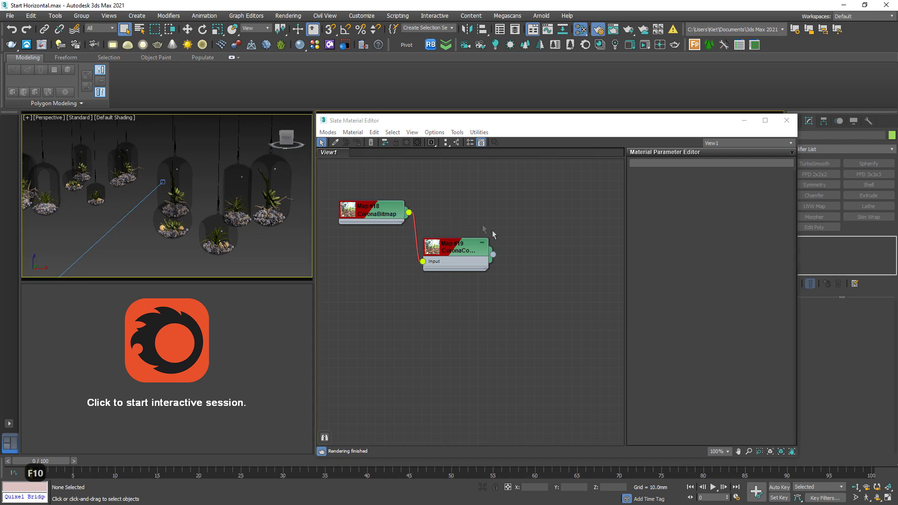
Set the scene environment to the color-corrected green_sanctuary HDRI map.
drag(521, 114, 206, 141)
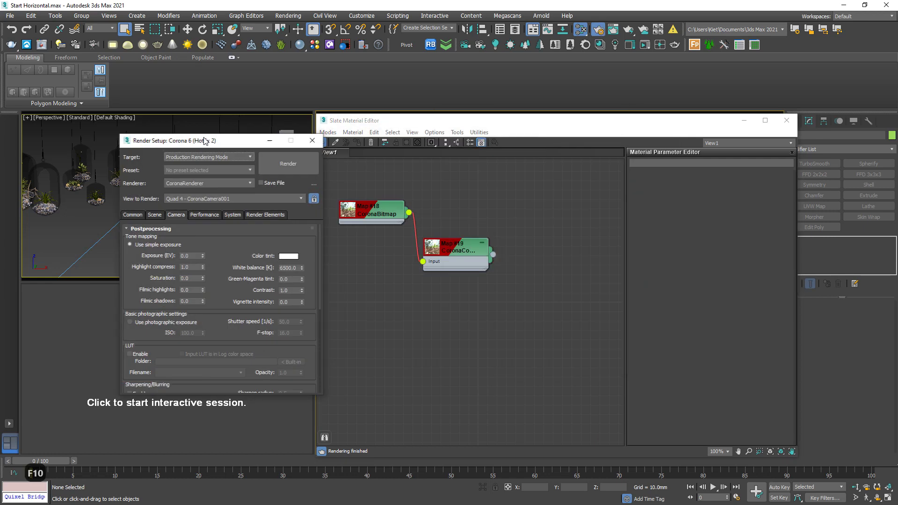
scroll(210, 261, down, 8)
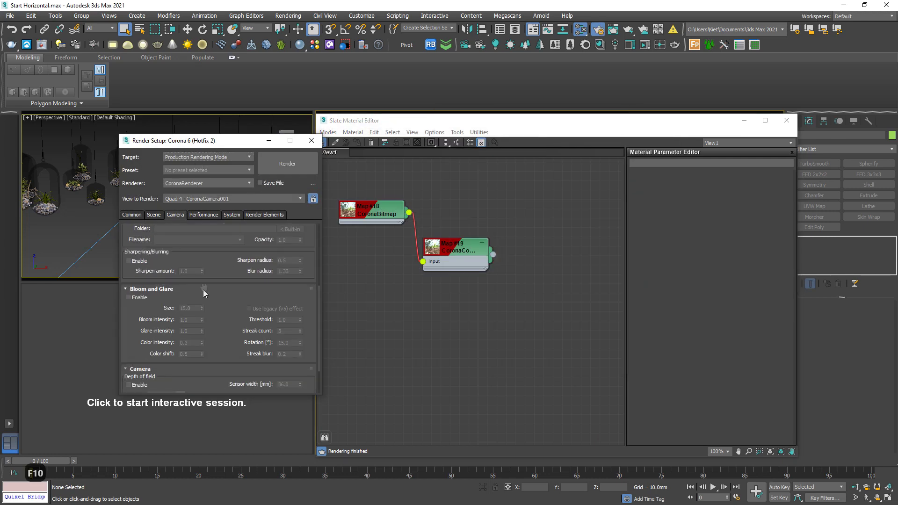
scroll(209, 258, up, 4)
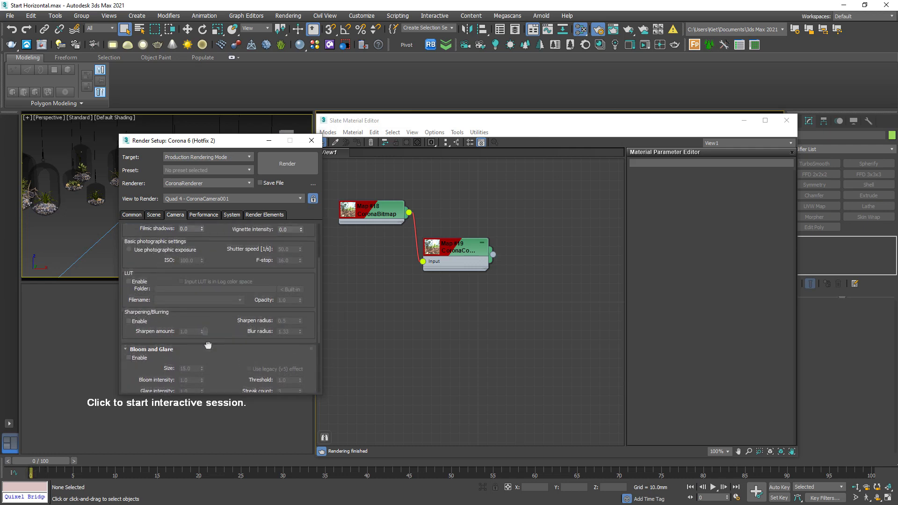
click(154, 214)
scroll(147, 364, down, 4)
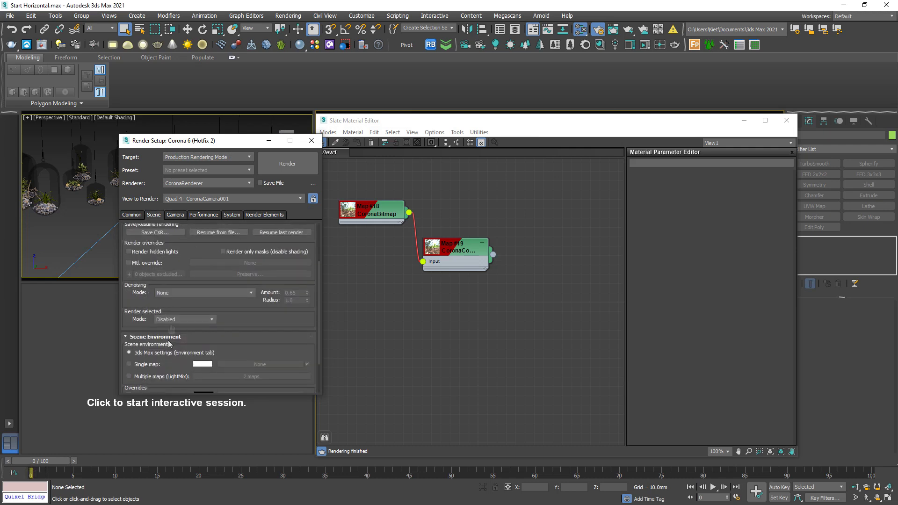
click(147, 366)
drag(493, 255, 271, 365)
click(193, 296)
click(176, 215)
scroll(213, 248, up, 3)
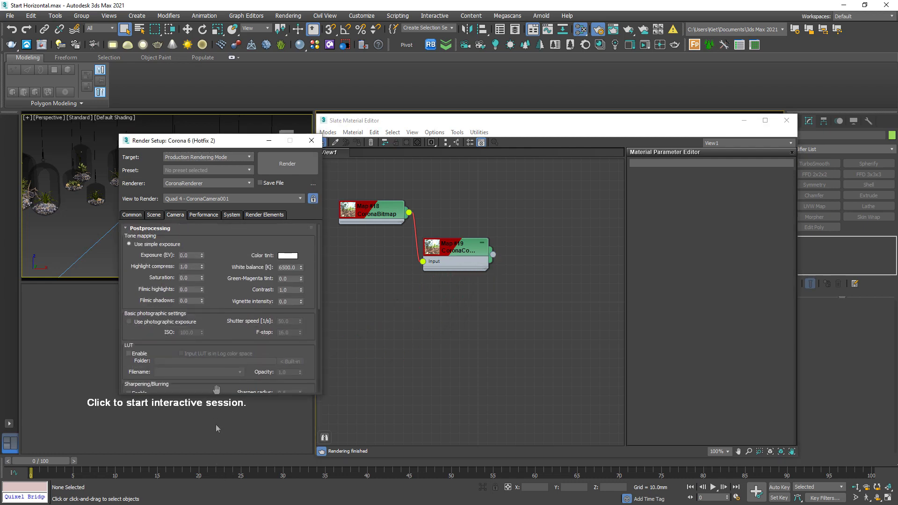
Set Highlight compress to 99 and Contrast to 5.0.
double_click(183, 267)
text(999)
key(Tab)
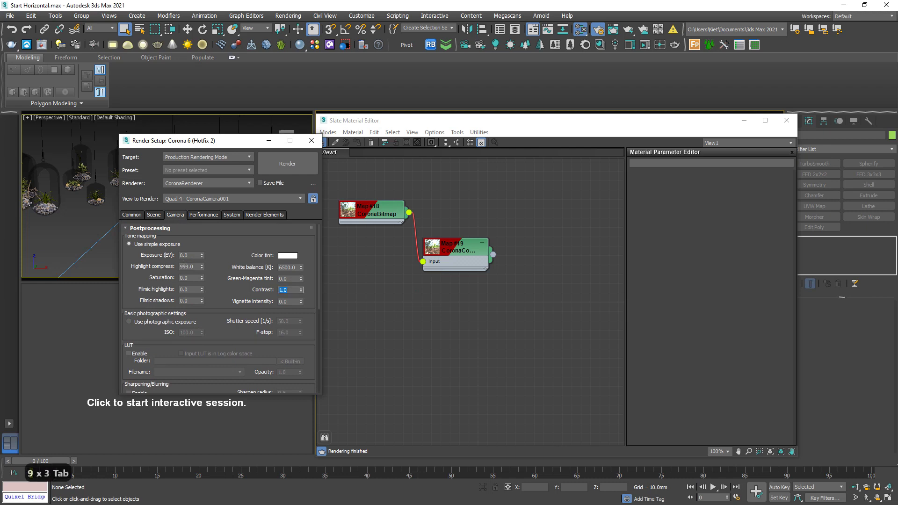
text(5)
key(Return)
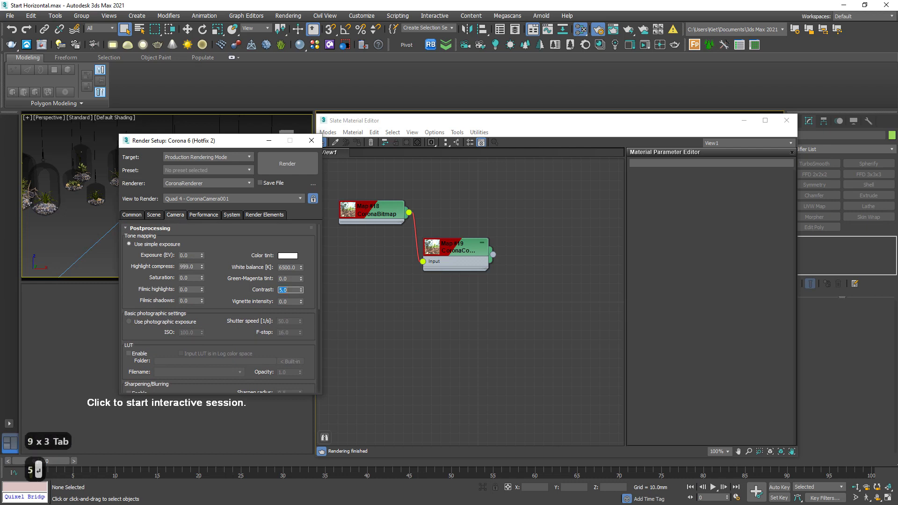
click(207, 243)
Enable Mtl. override with a CoronaMtl, close Render Setup, and start the interactive preview.
click(153, 216)
drag(182, 256, 190, 232)
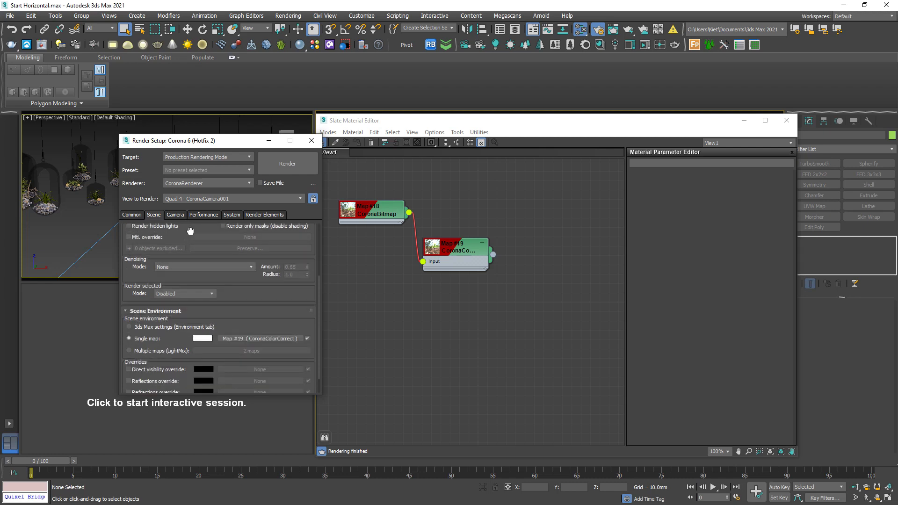
drag(191, 281, 190, 312)
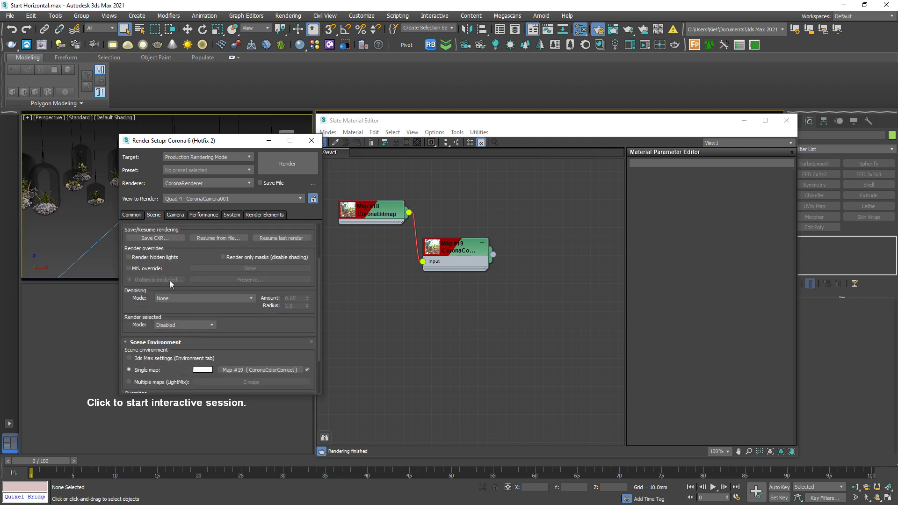
click(151, 267)
click(237, 268)
click(233, 304)
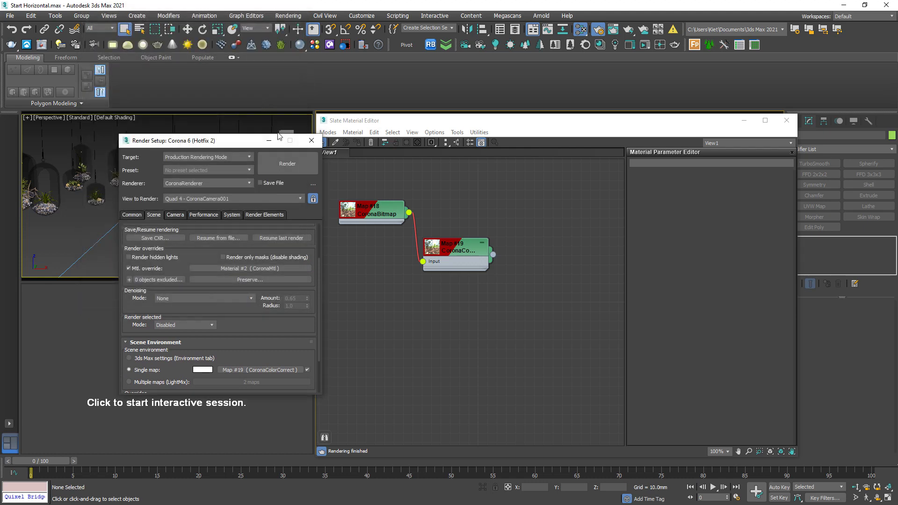
click(272, 136)
click(225, 346)
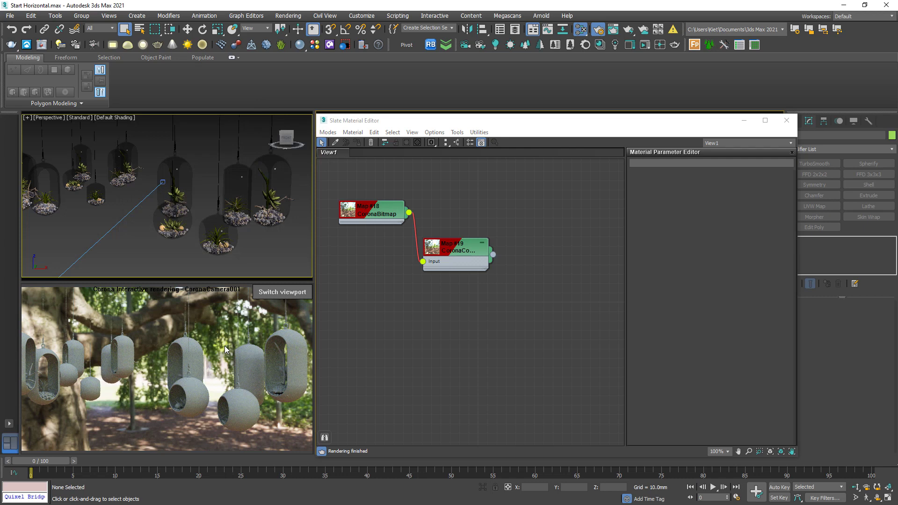
Set the CoronaBitmap's Rotate Environment to 45, then deselect the HDRI node.
double_click(376, 213)
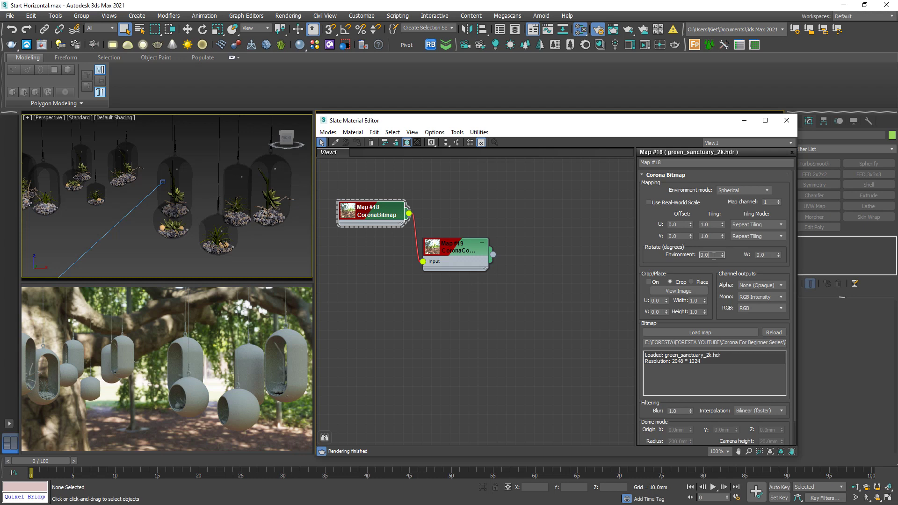
text(45)
key(Return)
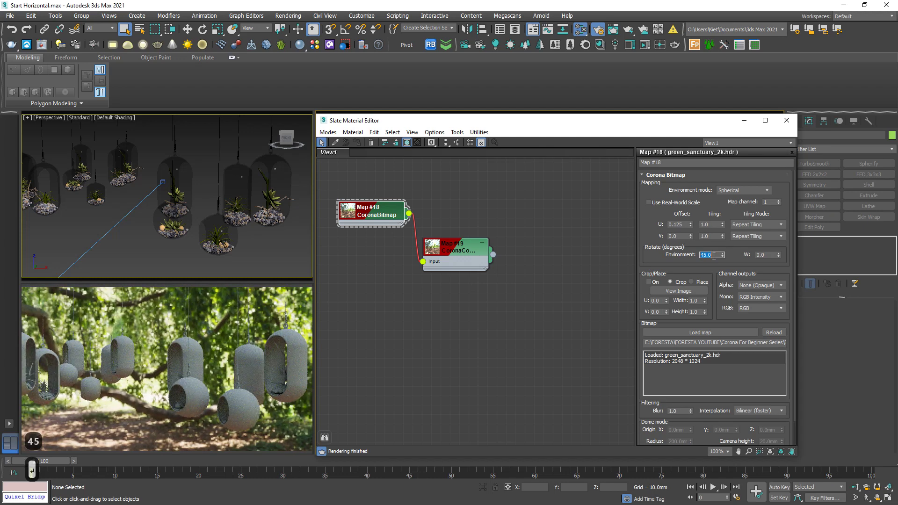
mouse_move(280, 309)
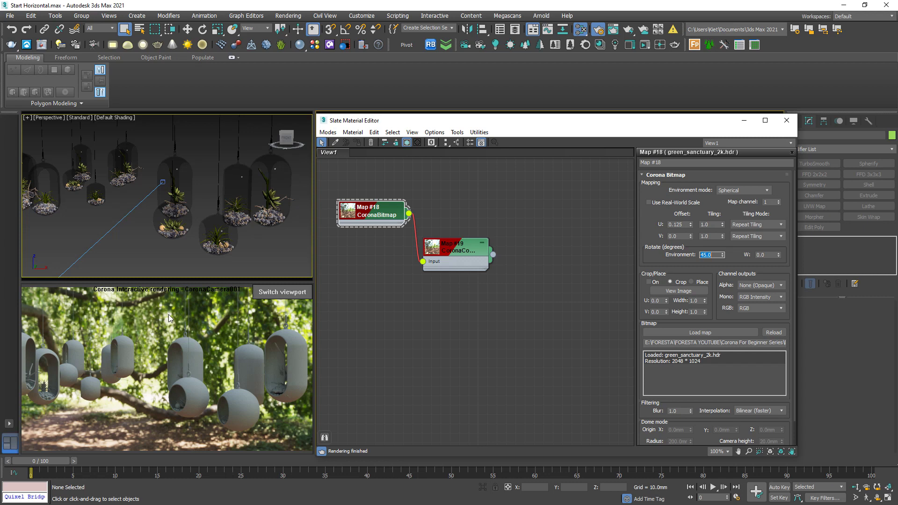
click(515, 305)
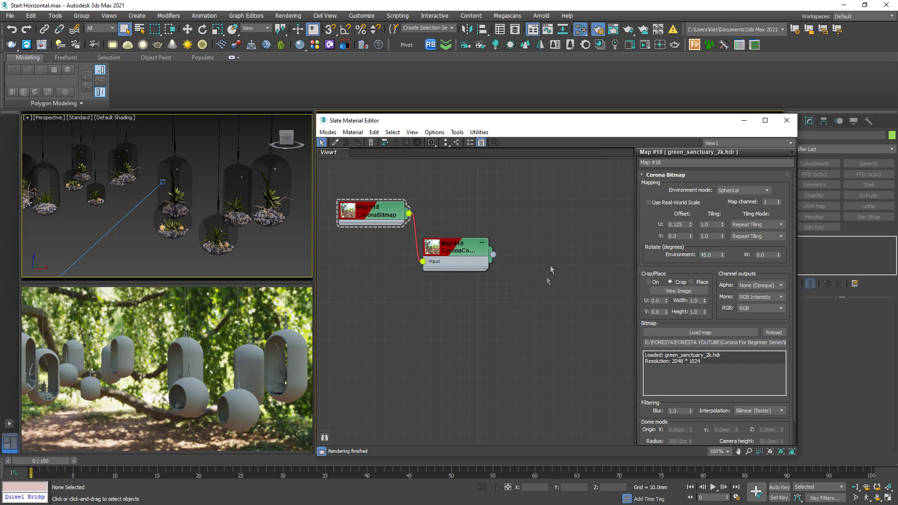
Minimize the material editor, select CoronaCamera001, and enable its Depth of Field.
click(745, 121)
click(353, 119)
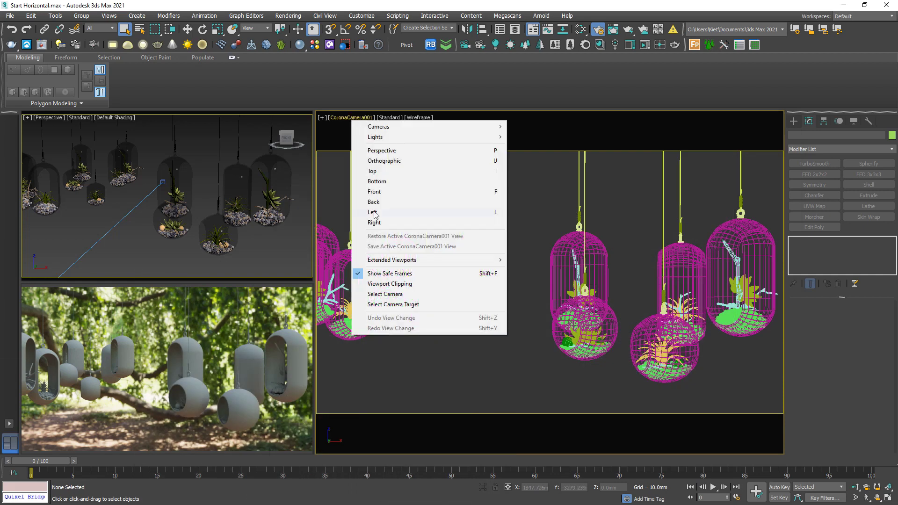
click(385, 294)
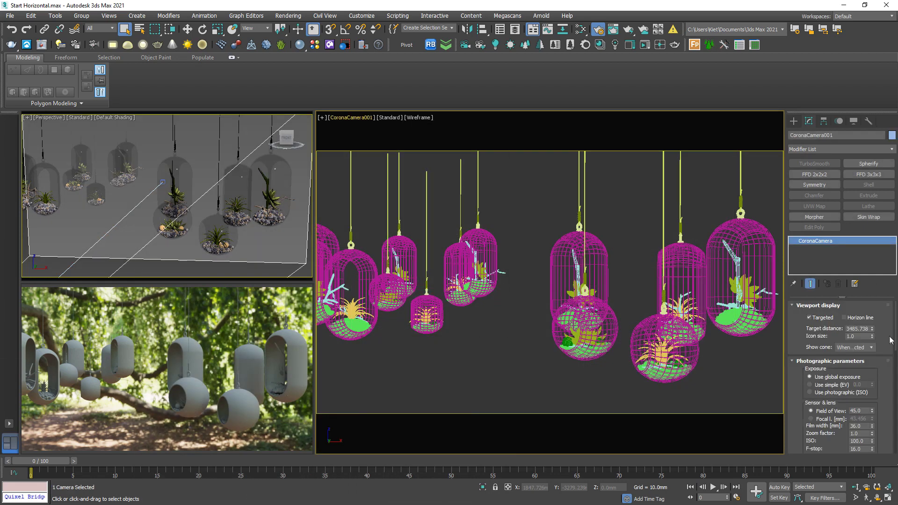
scroll(885, 365, down, 5)
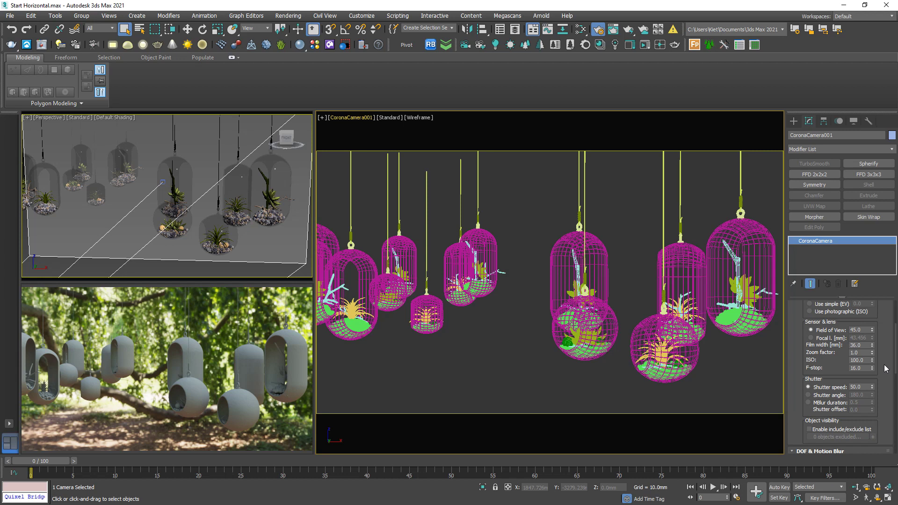
scroll(884, 369, down, 3)
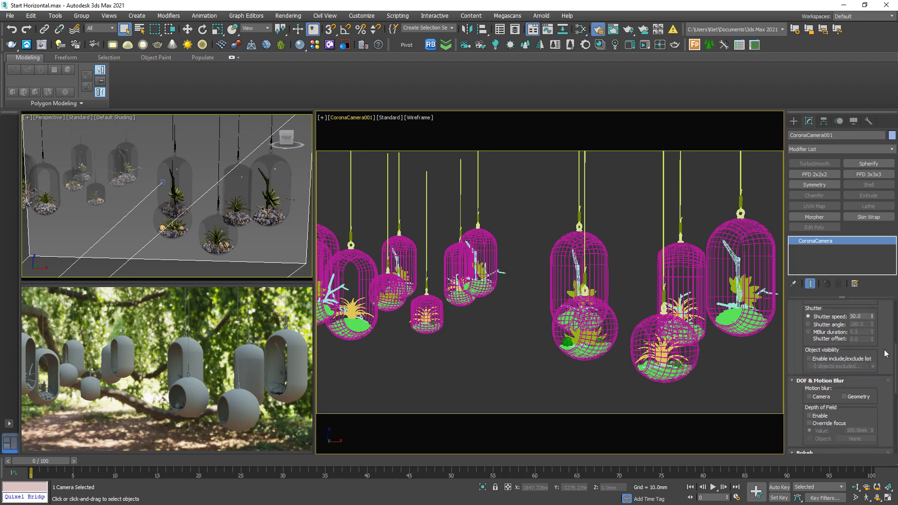
scroll(885, 354, down, 1)
click(809, 403)
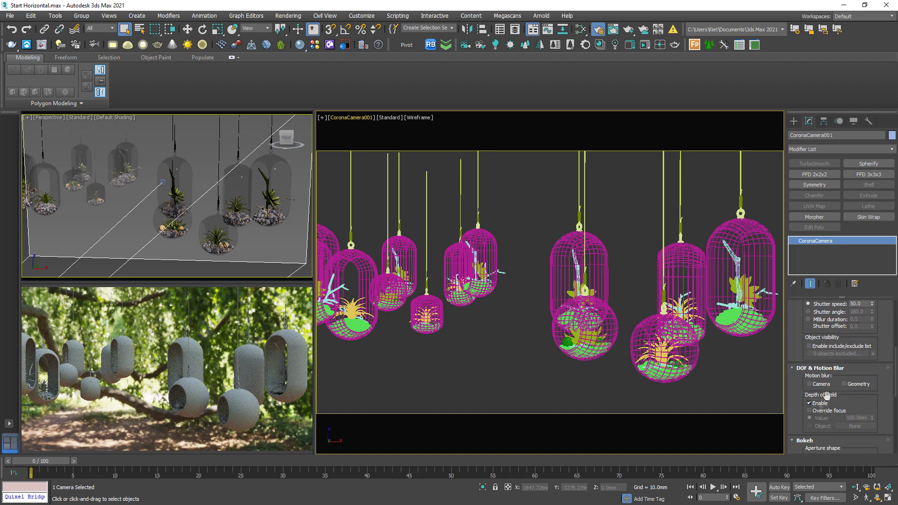
scroll(881, 334, up, 6)
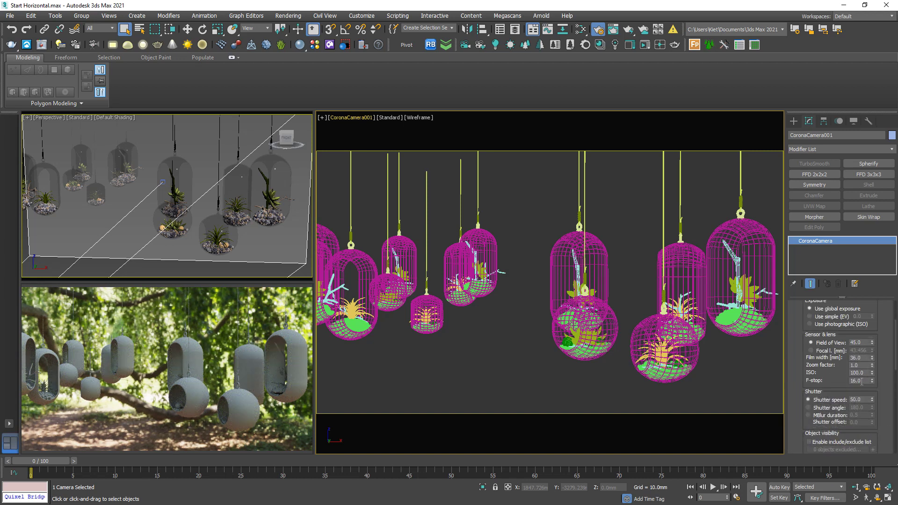
Set F-stop to 0.5 and focus the camera on the terrariums in the render.
double_click(861, 381)
text(.5)
key(Return)
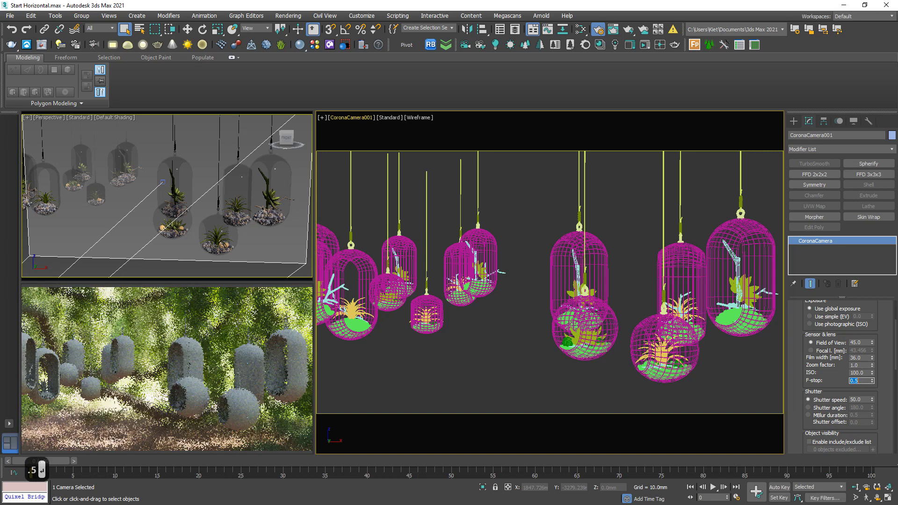
right_click(240, 400)
click(250, 405)
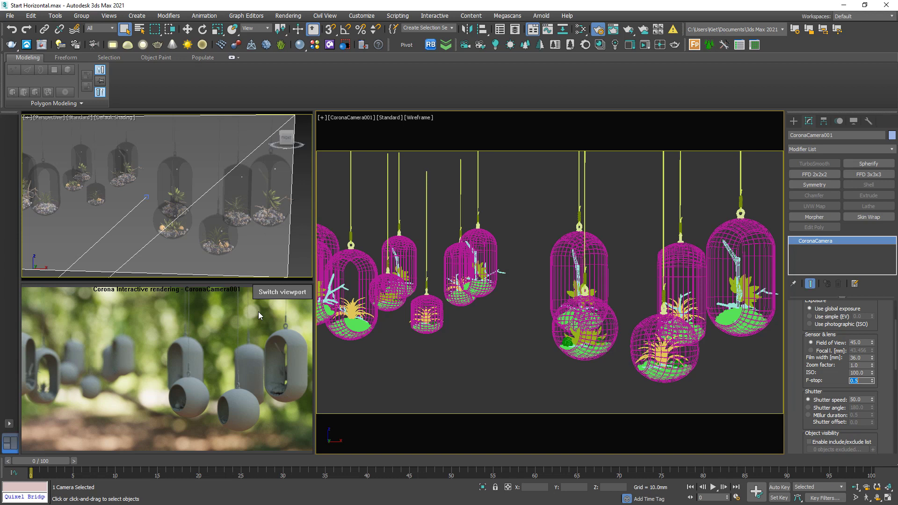
Enable the camera's Bokeh Override and choose the Bladed aperture shape.
scroll(882, 337, down, 5)
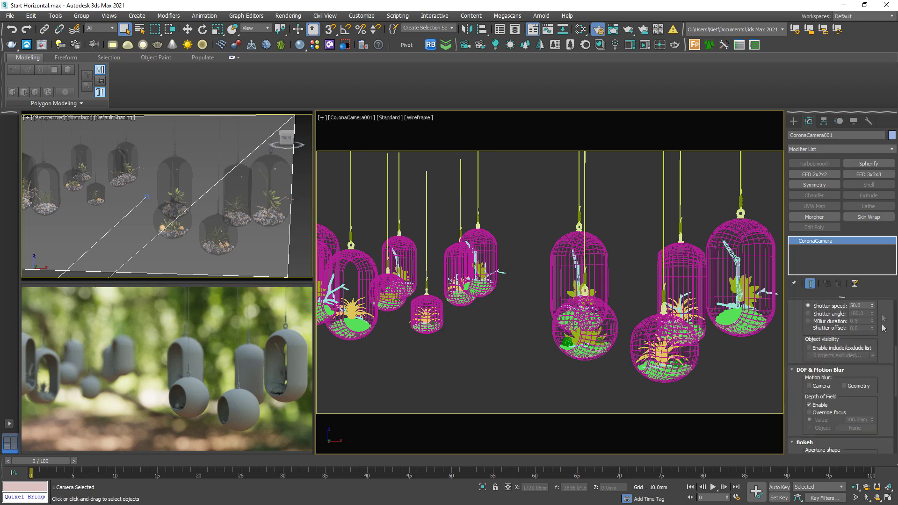
scroll(879, 384, down, 4)
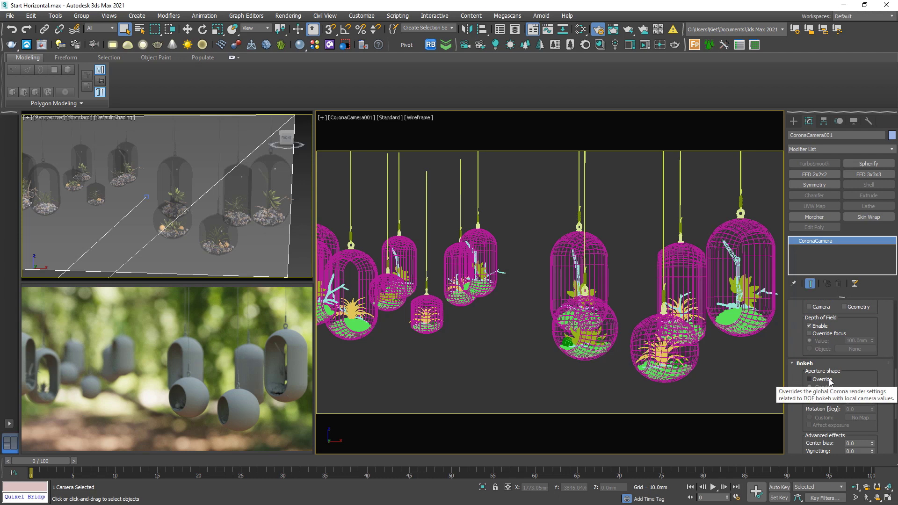
mouse_move(248, 310)
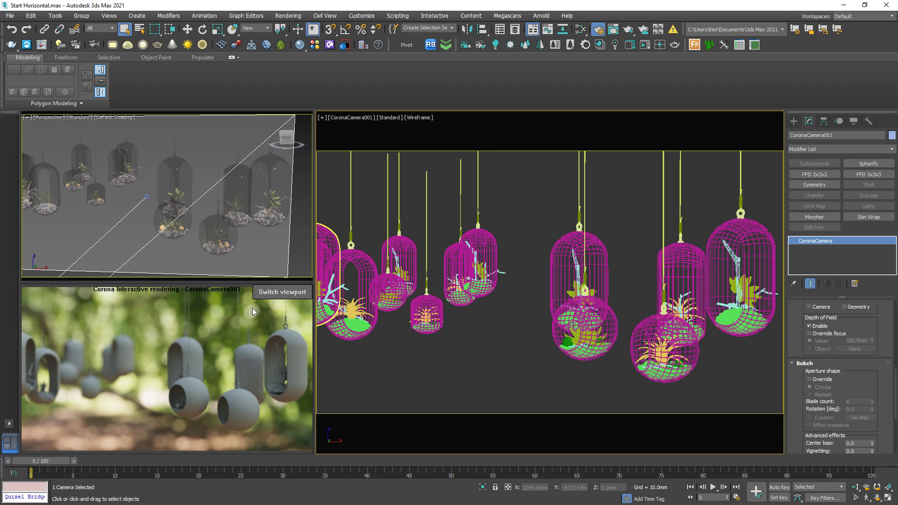
click(822, 379)
click(824, 396)
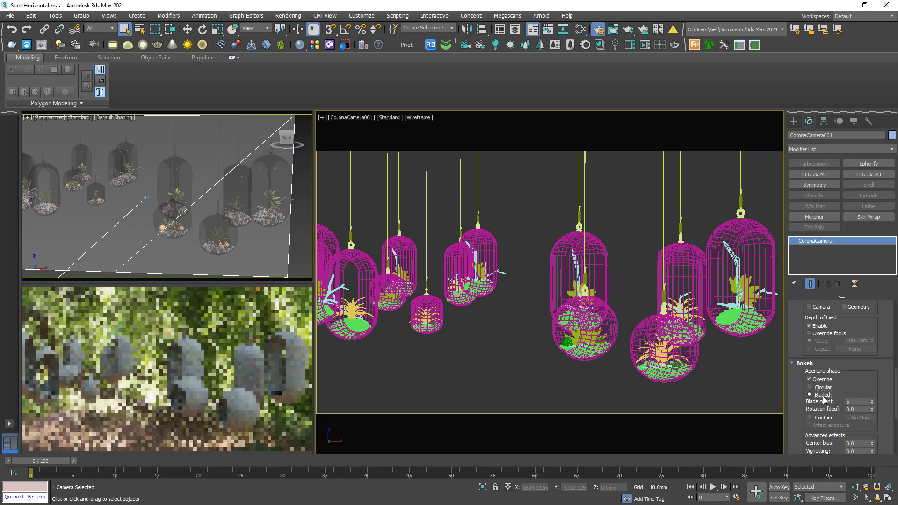
Try blade counts of 5 and 4, then settle on 6 blades.
double_click(857, 402)
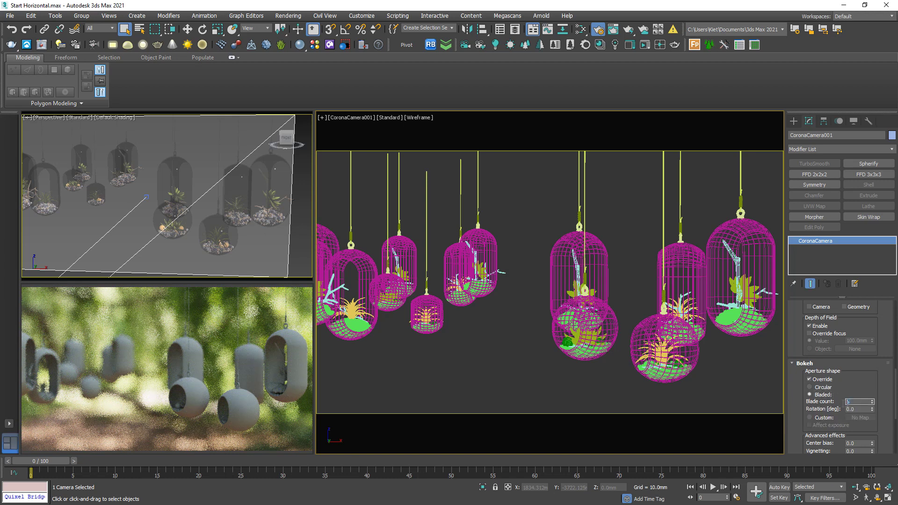
text(5)
key(Return)
text(4)
key(Return)
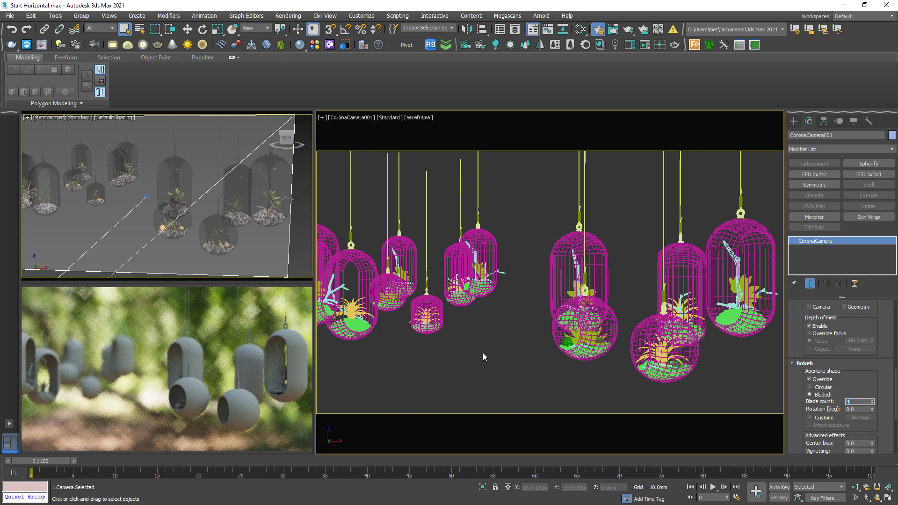
mouse_move(204, 325)
text(6)
key(Return)
Uncheck Mtl. override on the Render Setup Scene tab and close the dialog.
key(F10)
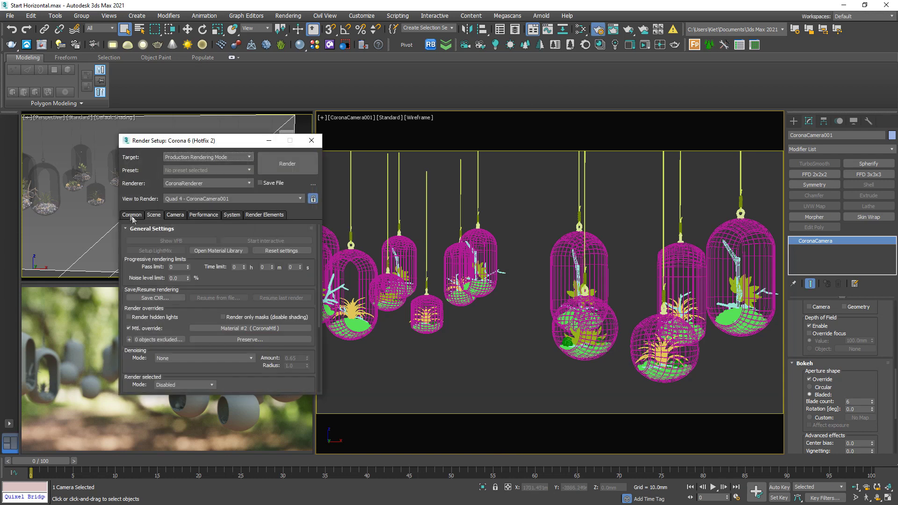
click(131, 216)
click(154, 215)
click(129, 329)
click(312, 140)
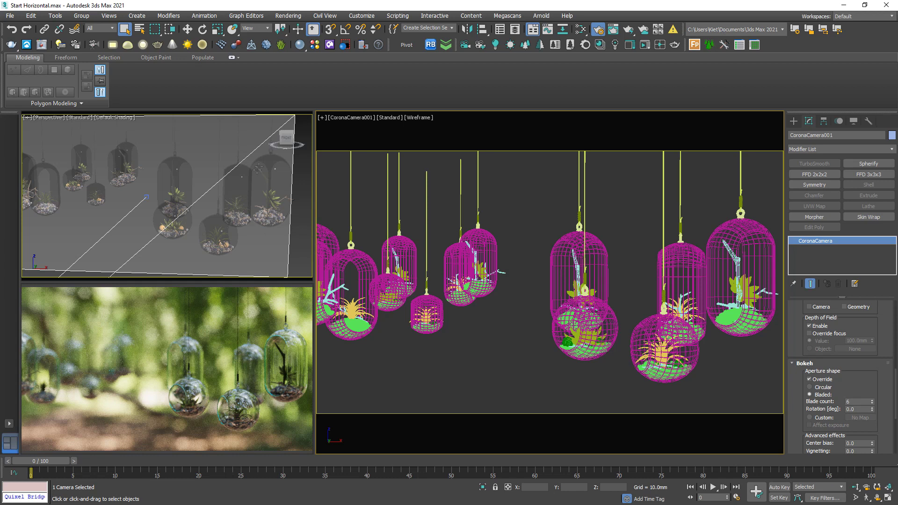
mouse_move(253, 318)
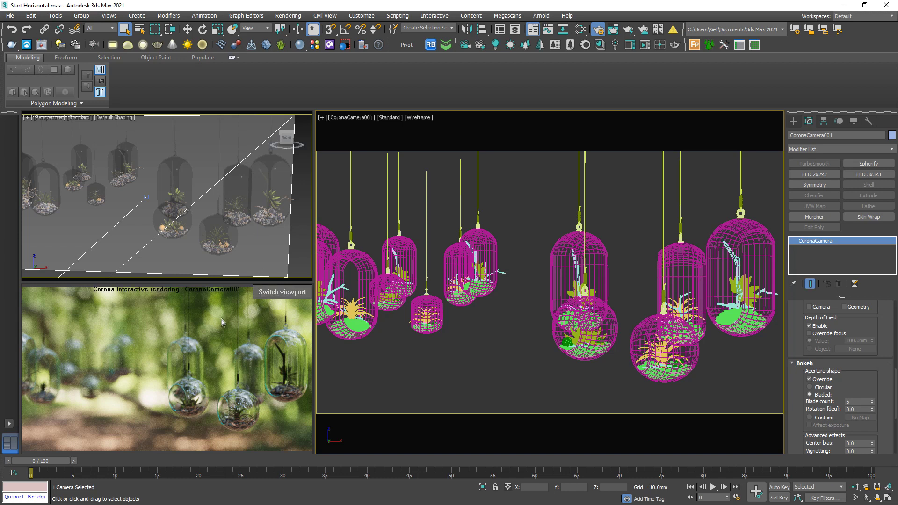